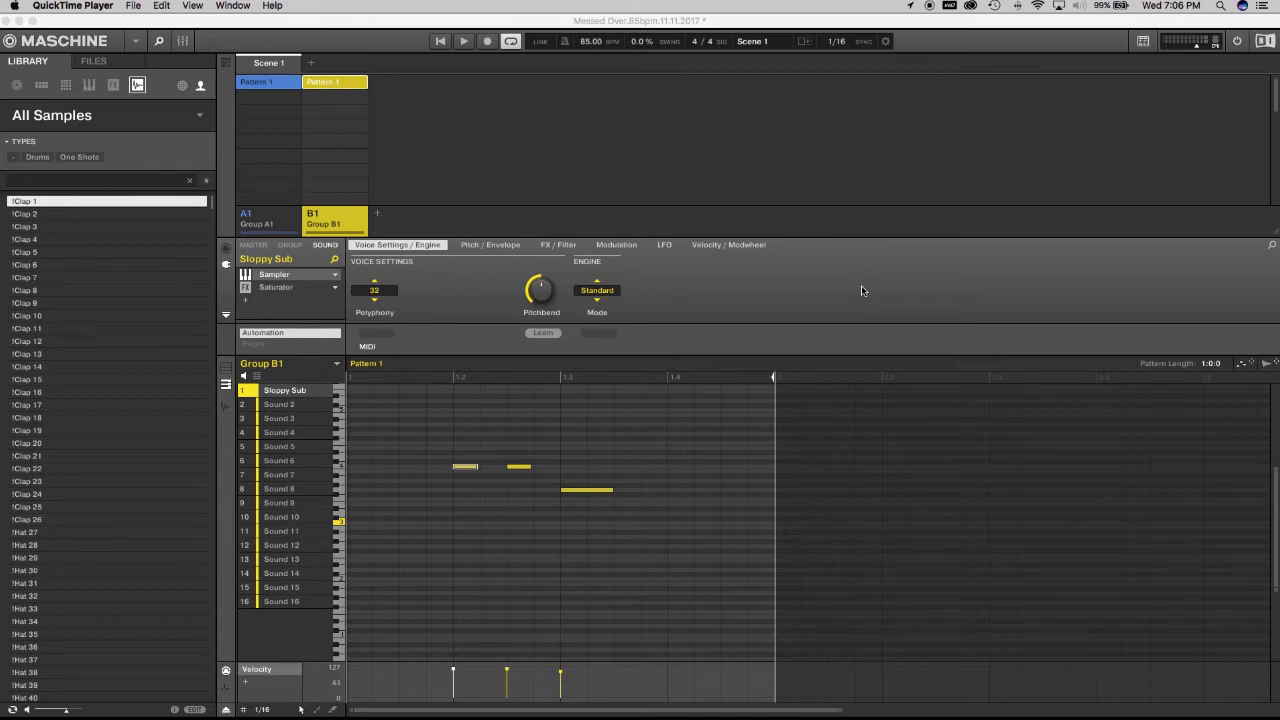
Inspect the individual drum sounds in Group A1's pattern, play back the beat, and view Group B1's bass pattern
{"action": "left_click", "coordinate": [283, 80]}
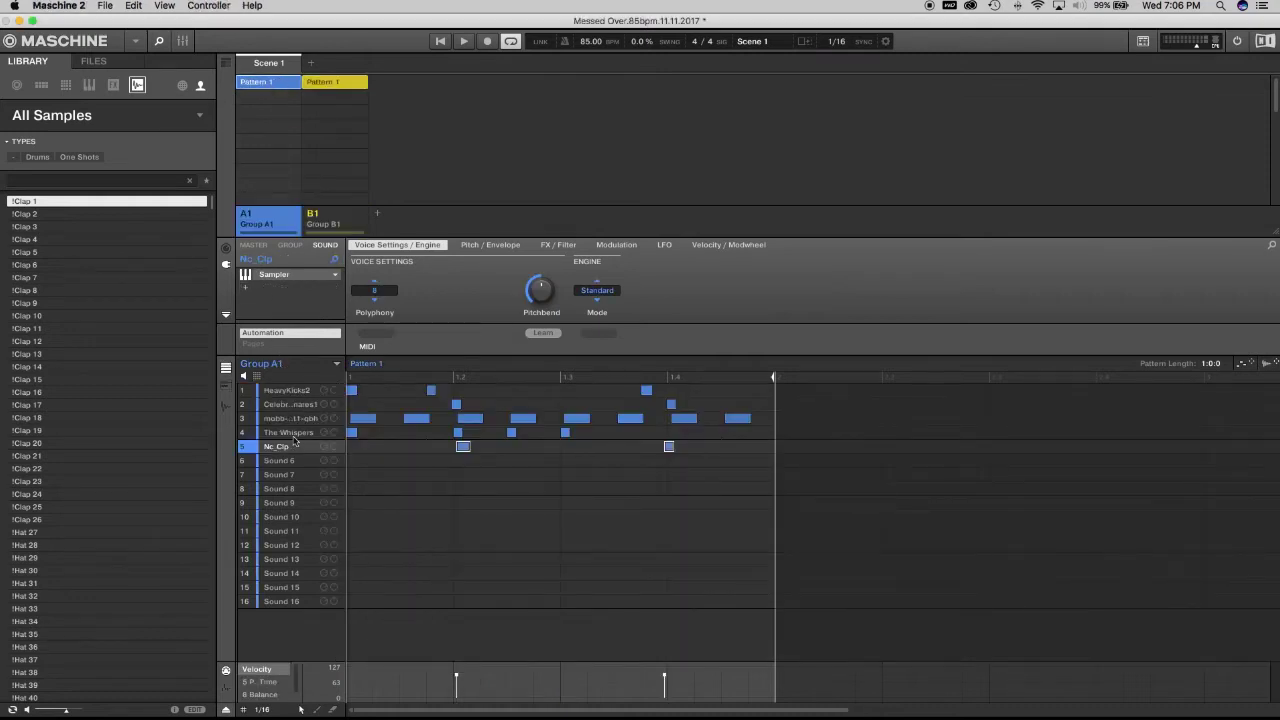
{"action": "left_click", "coordinate": [295, 434]}
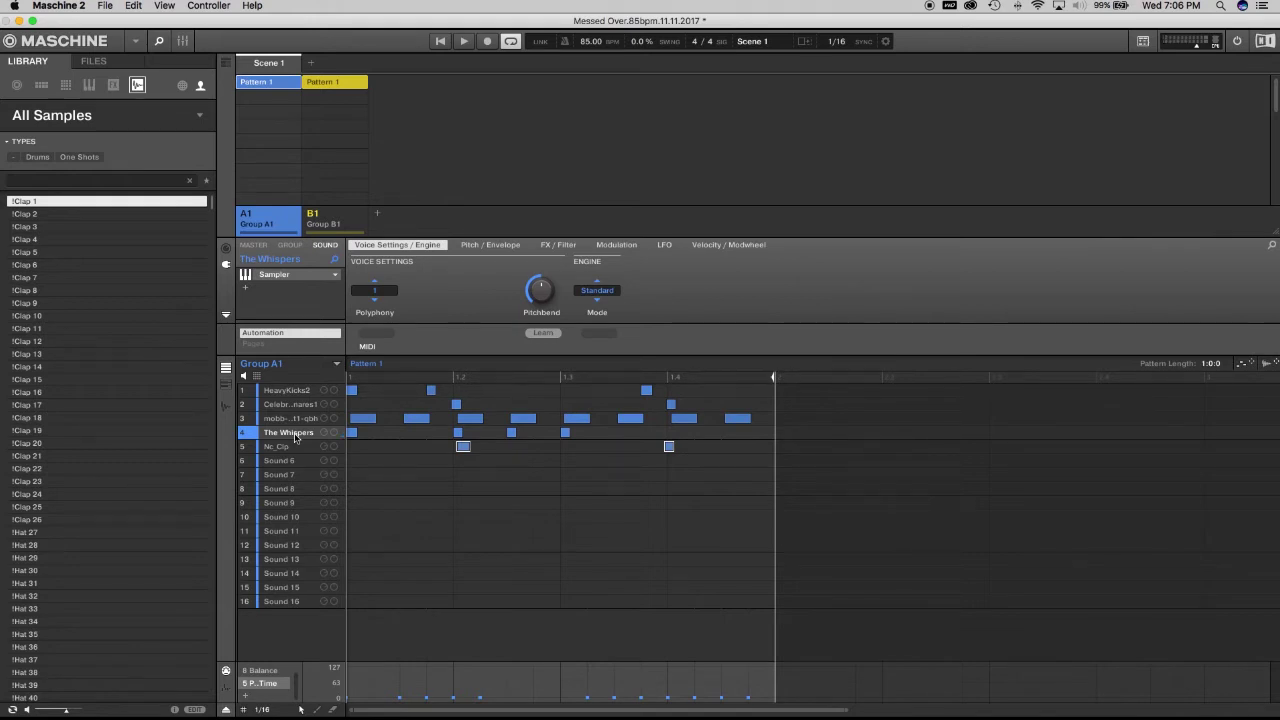
{"action": "left_click", "coordinate": [300, 403]}
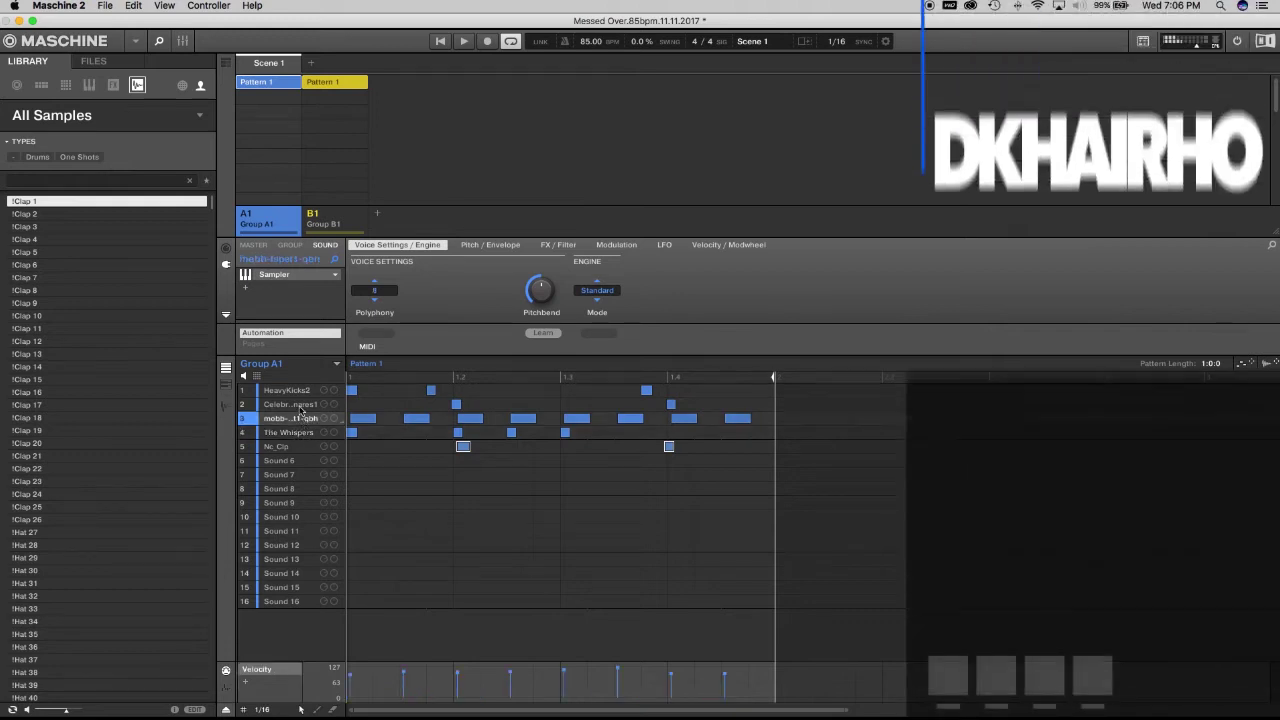
{"action": "left_click", "coordinate": [287, 390]}
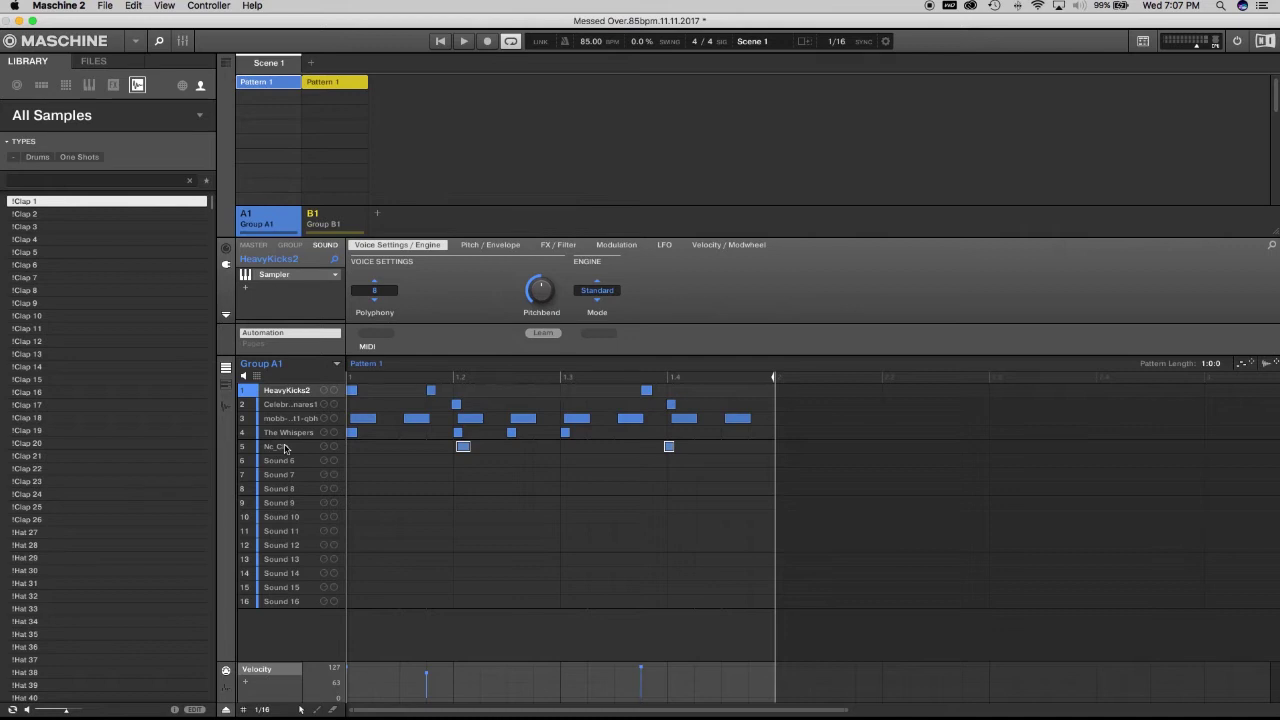
{"action": "key", "text": "space"}
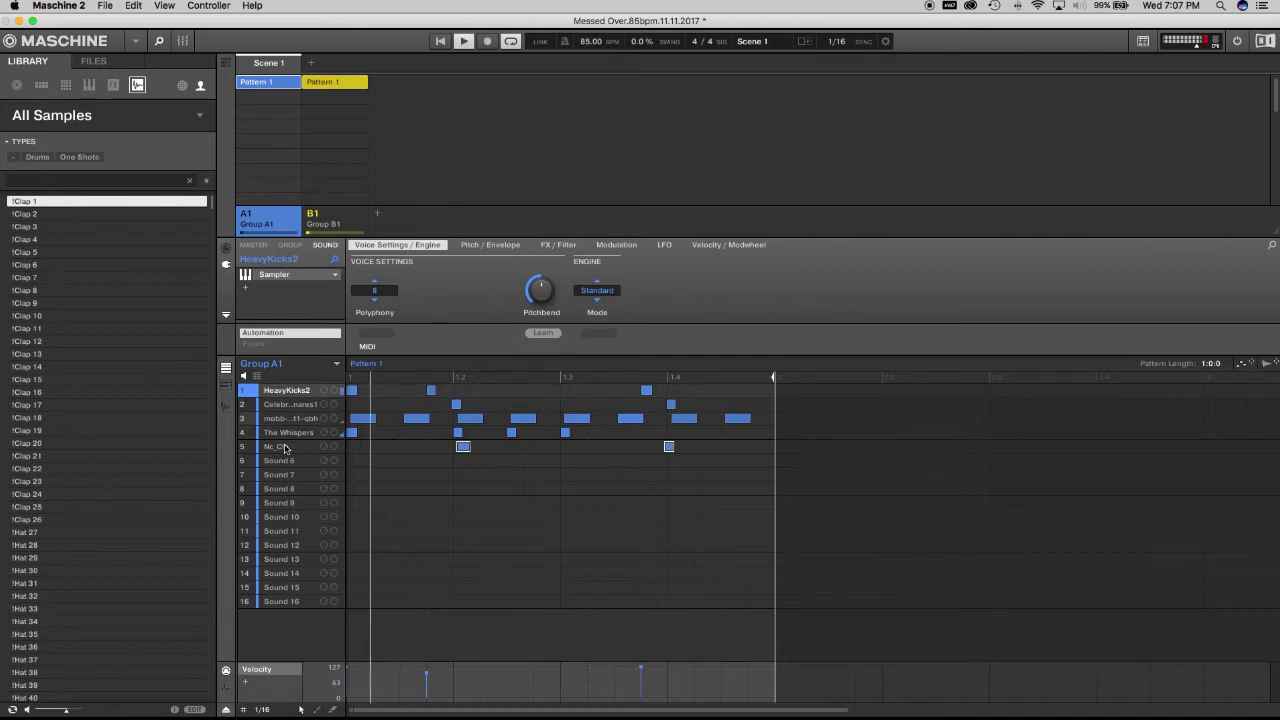
{"action": "left_click", "coordinate": [338, 83]}
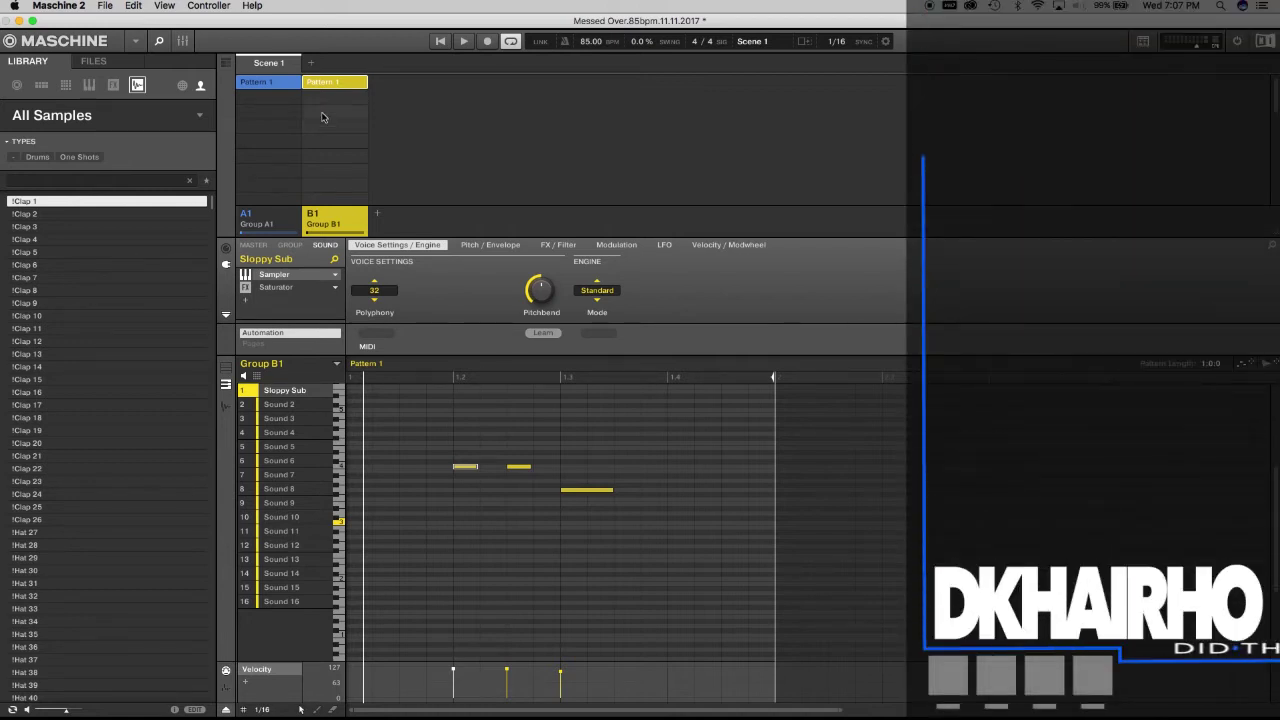
Append Scene 1 to the arrangement and switch from the scene ideas to the song arrangement timeline
{"action": "right_click", "coordinate": [276, 68]}
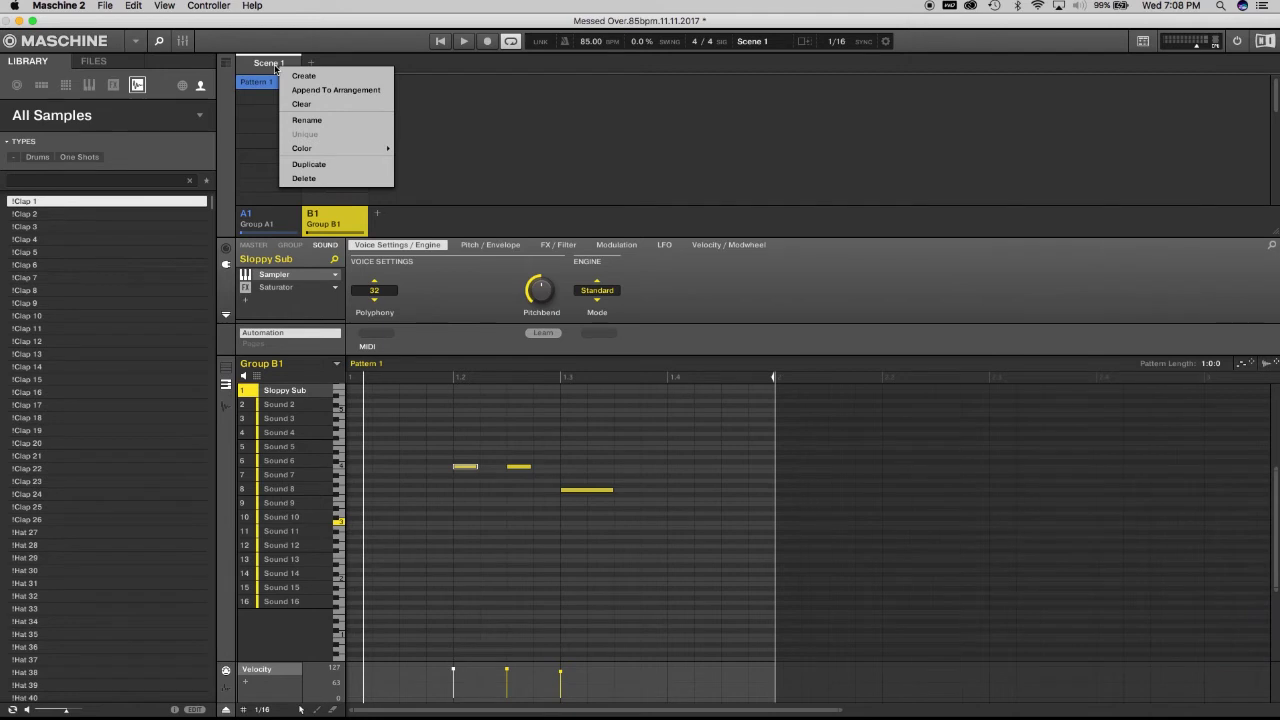
{"action": "left_click", "coordinate": [321, 94]}
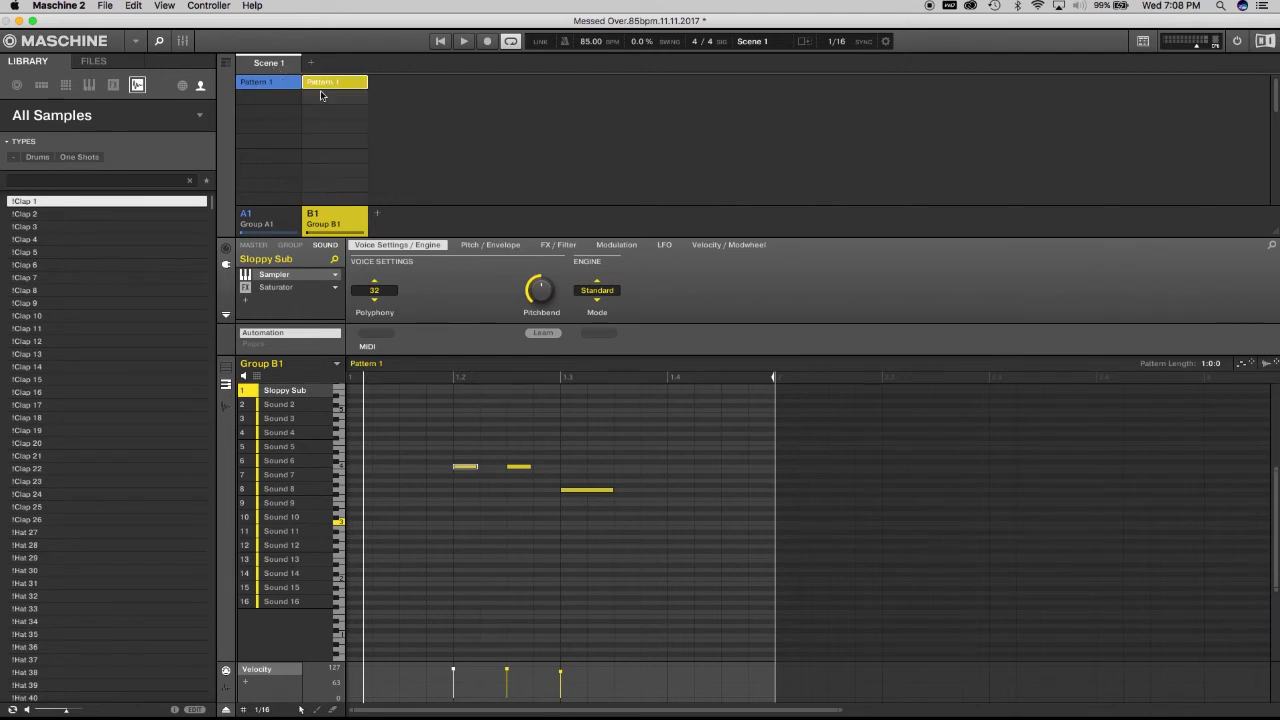
{"action": "left_click", "coordinate": [228, 63]}
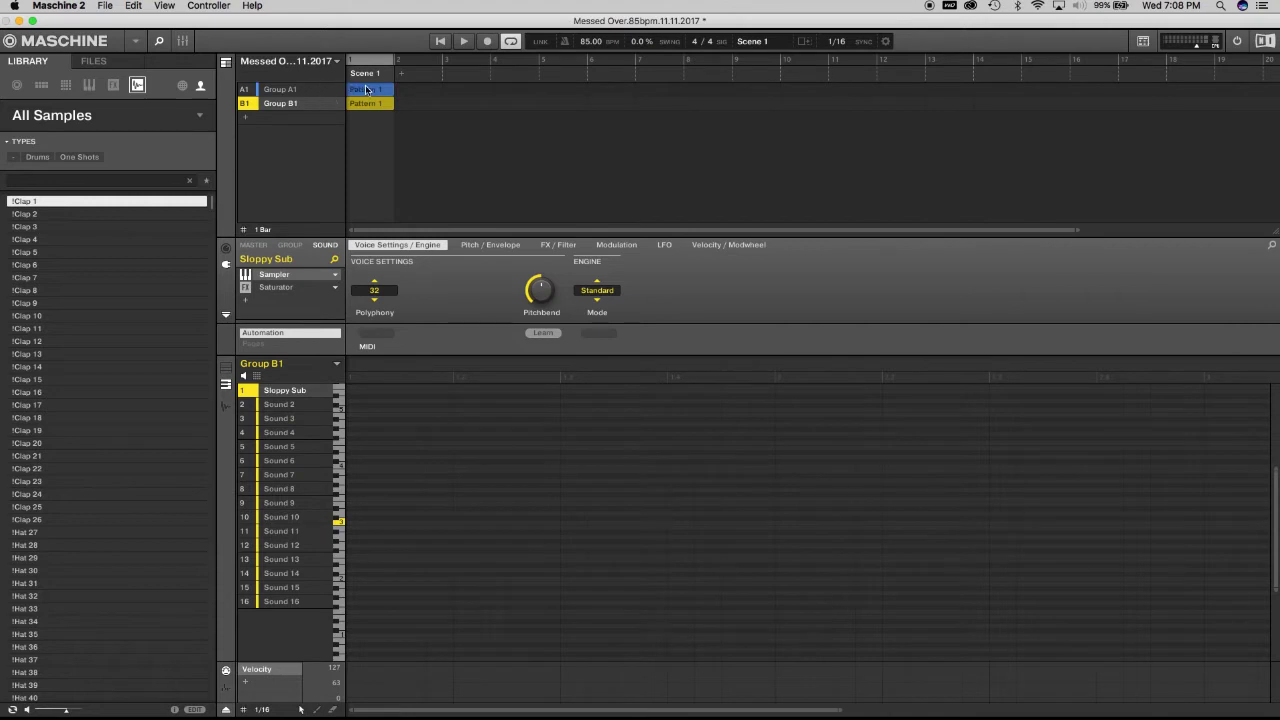
Double Group A1's drum pattern in Scene 1 to two bars, repeating its drum hits in the second bar
{"action": "left_click", "coordinate": [366, 90]}
{"action": "left_click", "coordinate": [367, 104]}
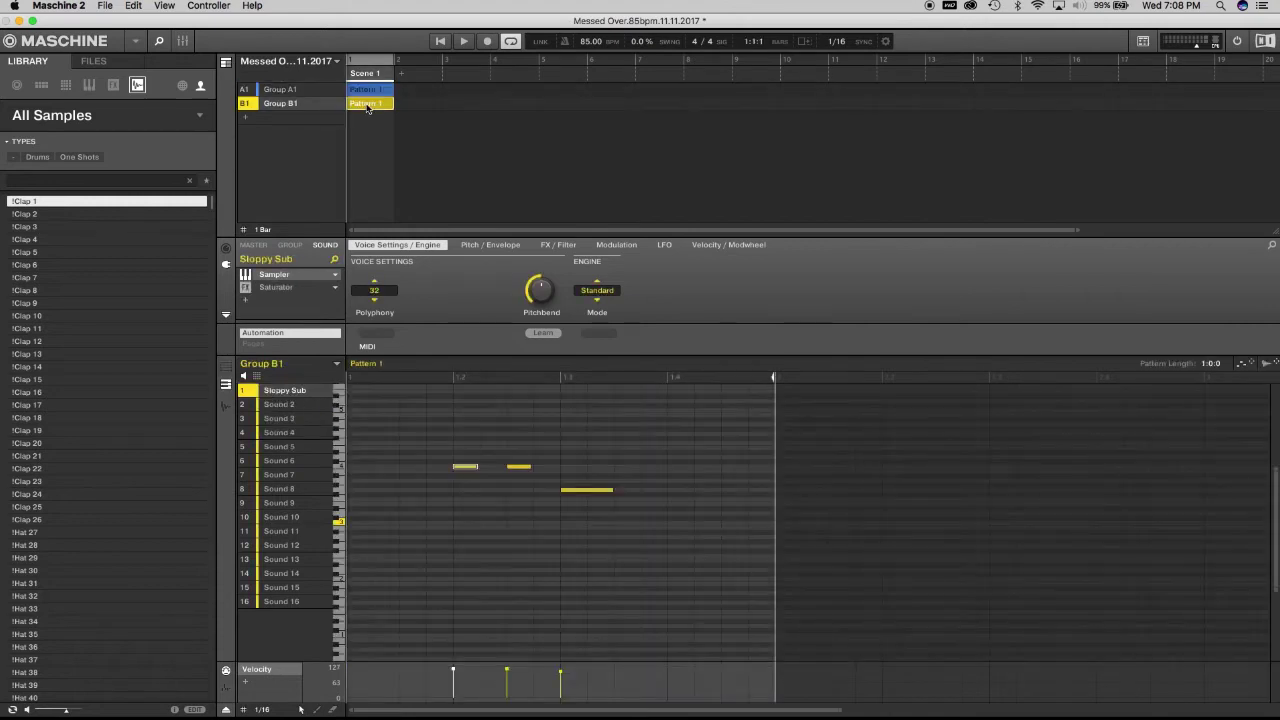
{"action": "left_click", "coordinate": [372, 91]}
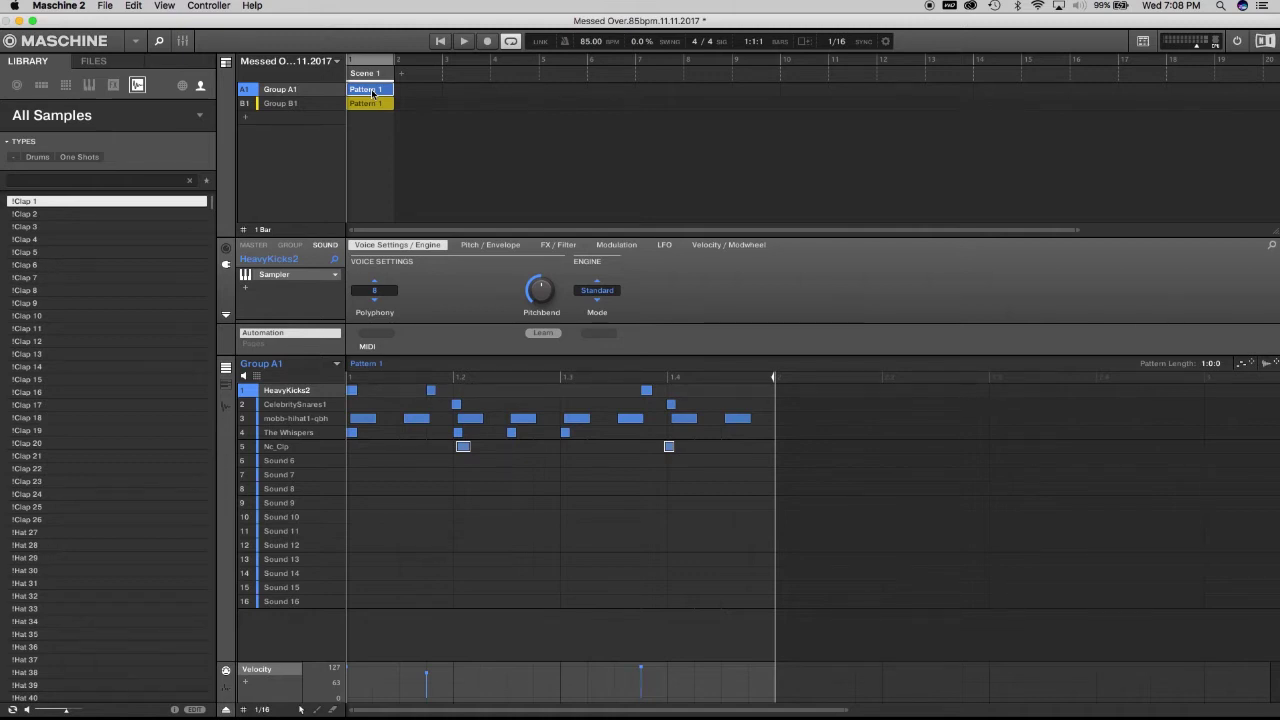
{"action": "key", "text": "super+d"}
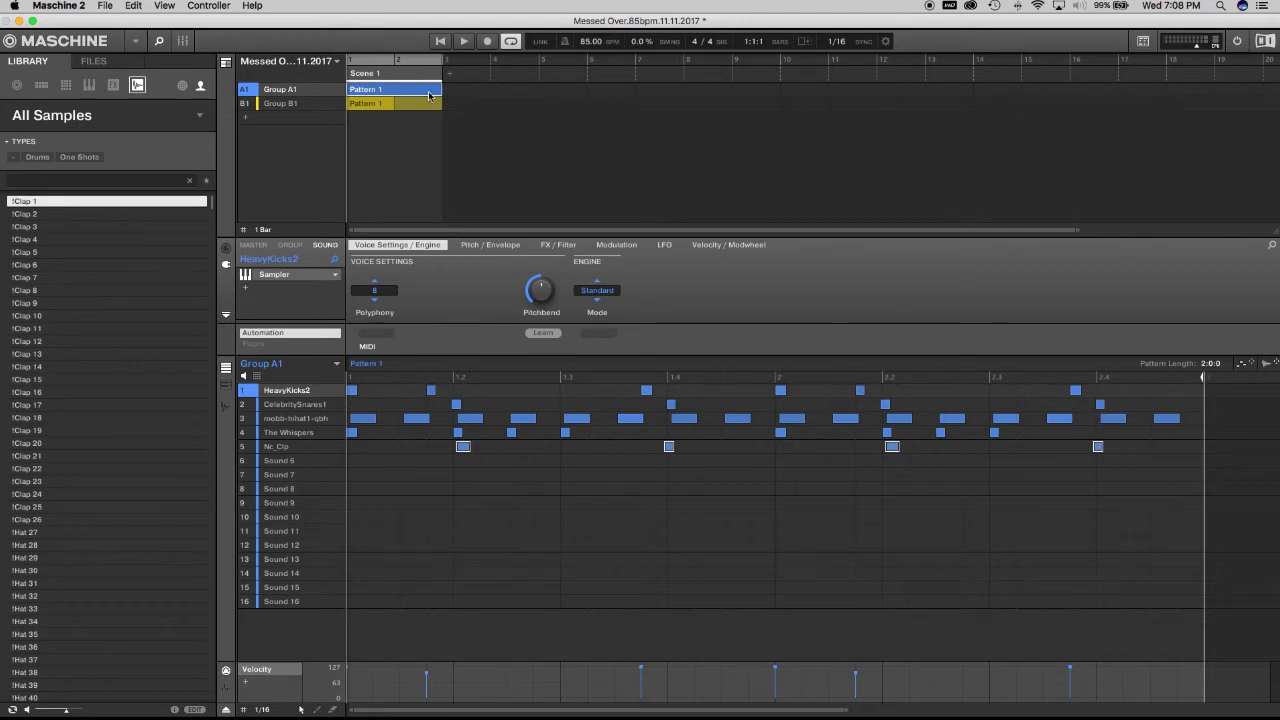
Play Scene 1 and compare the Group A1 and Group B1 patterns, checking the CelebritySnares1 and Nc_Clp sounds
{"action": "key", "text": "space"}
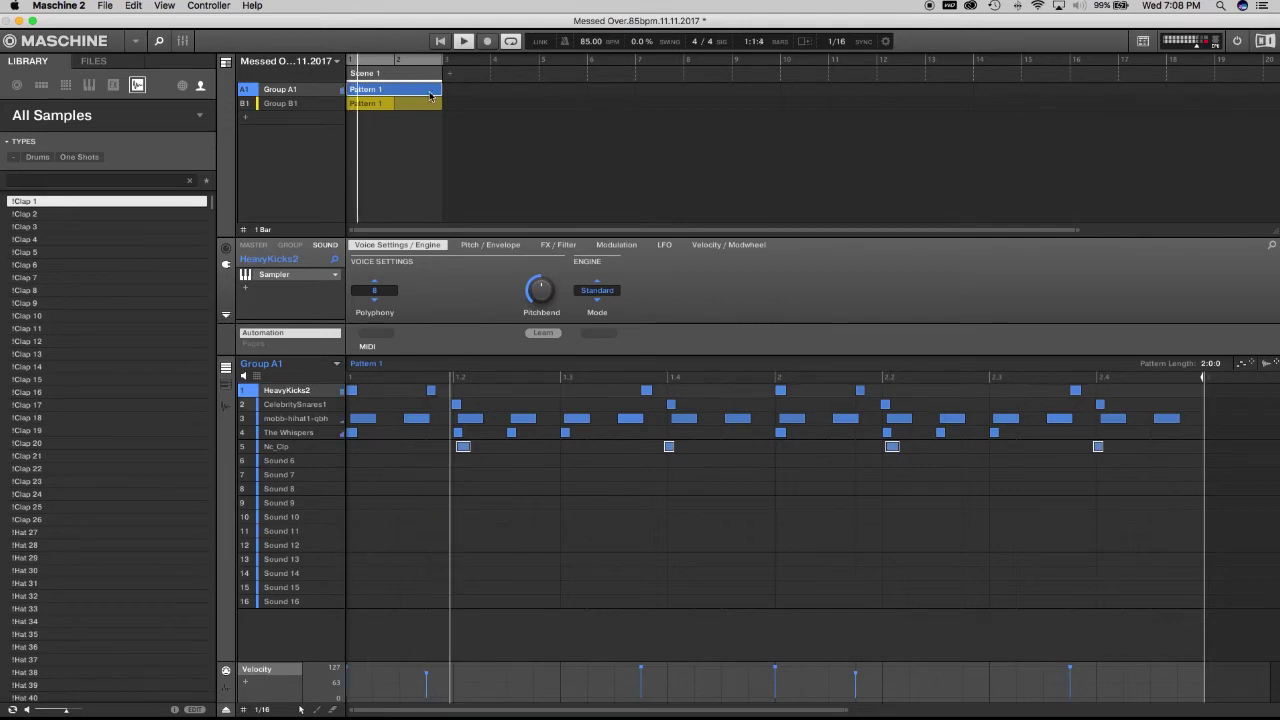
{"action": "left_click", "coordinate": [388, 105]}
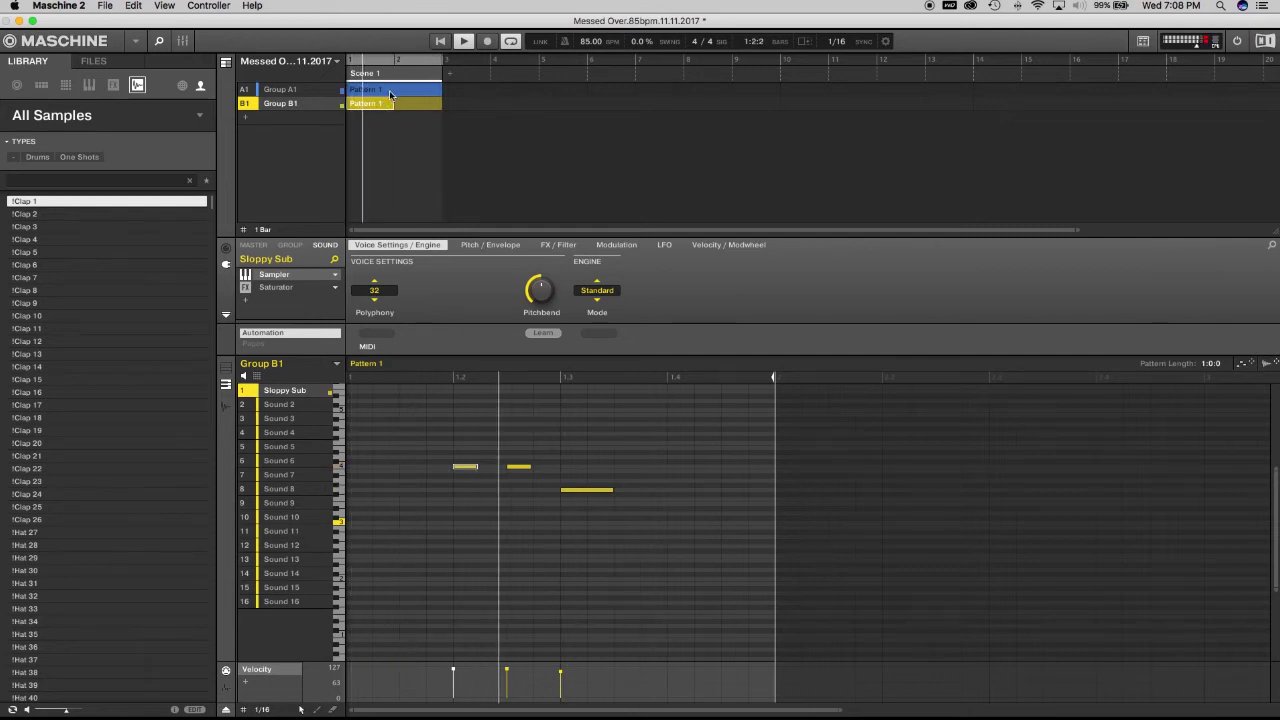
{"action": "left_click", "coordinate": [392, 90]}
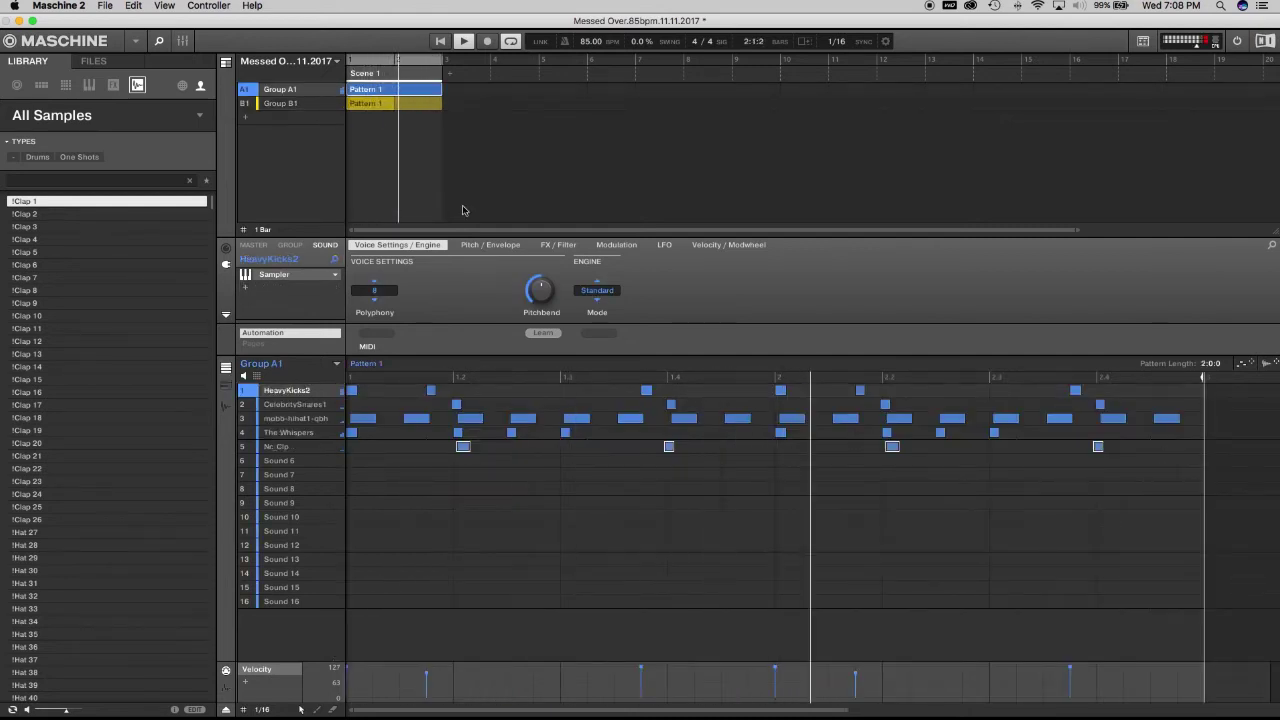
{"action": "left_click", "coordinate": [378, 110]}
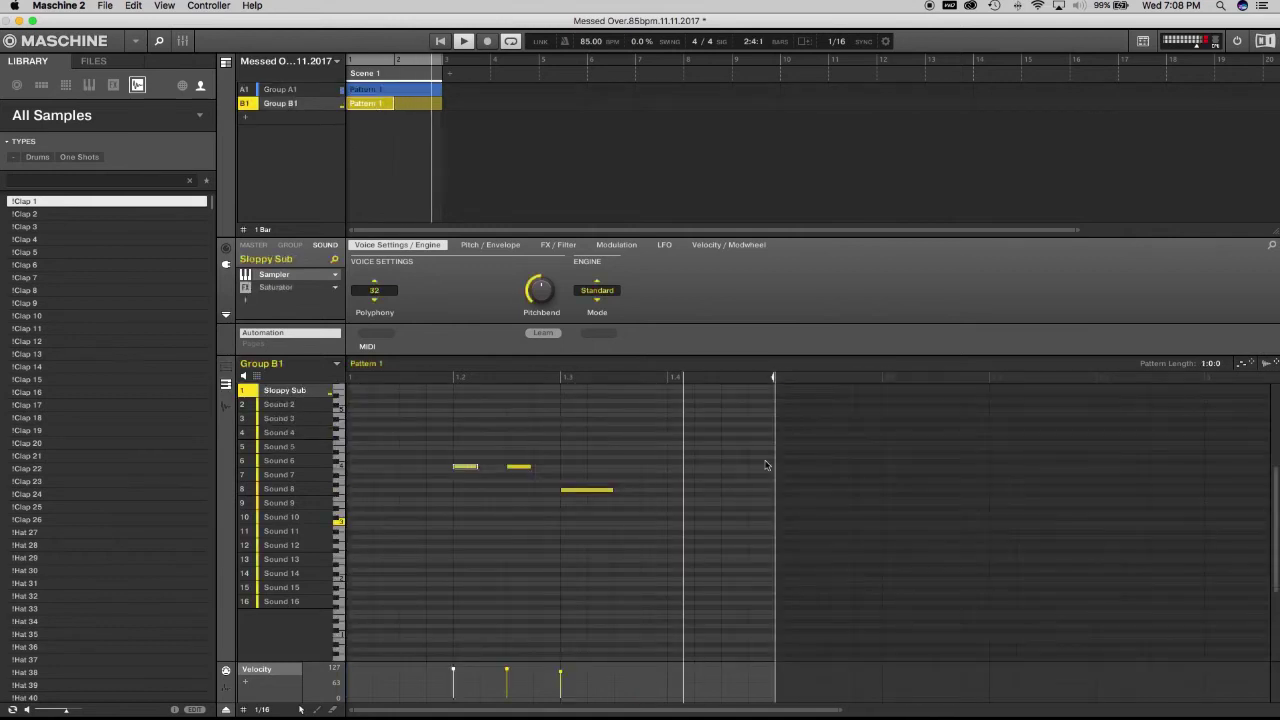
{"action": "left_click", "coordinate": [381, 91]}
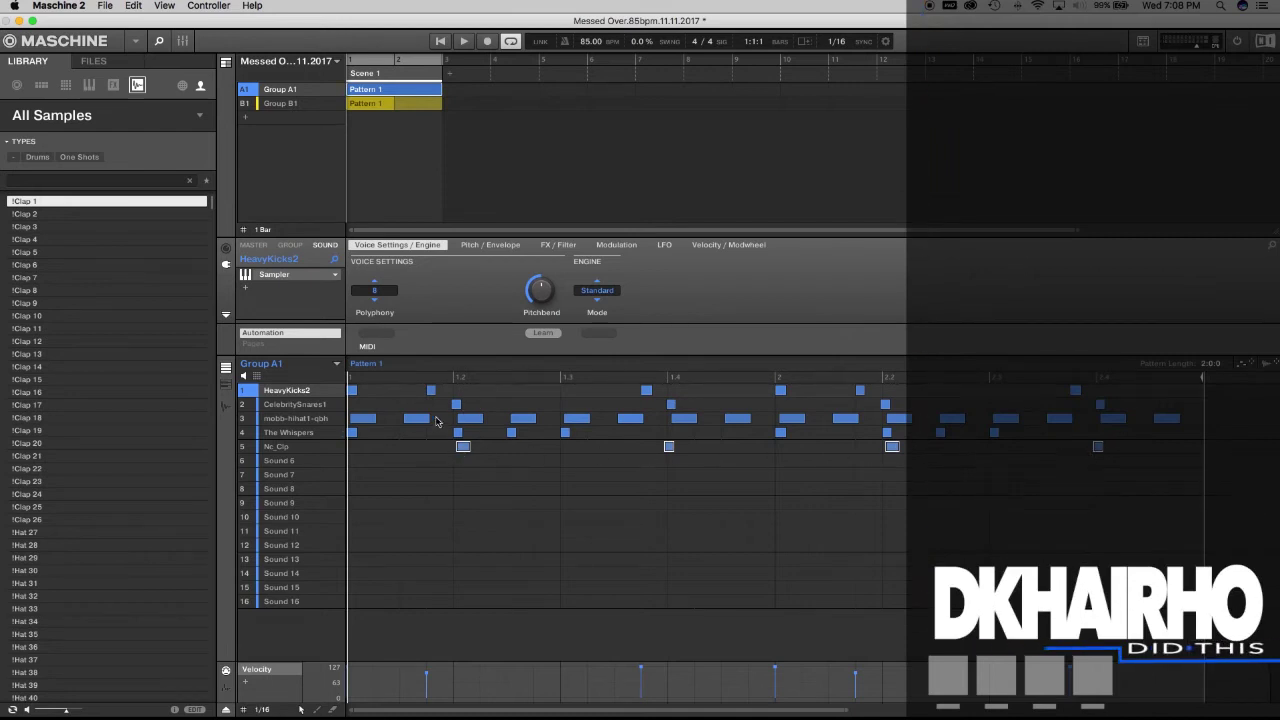
{"action": "left_click", "coordinate": [300, 406]}
{"action": "left_click", "coordinate": [286, 450]}
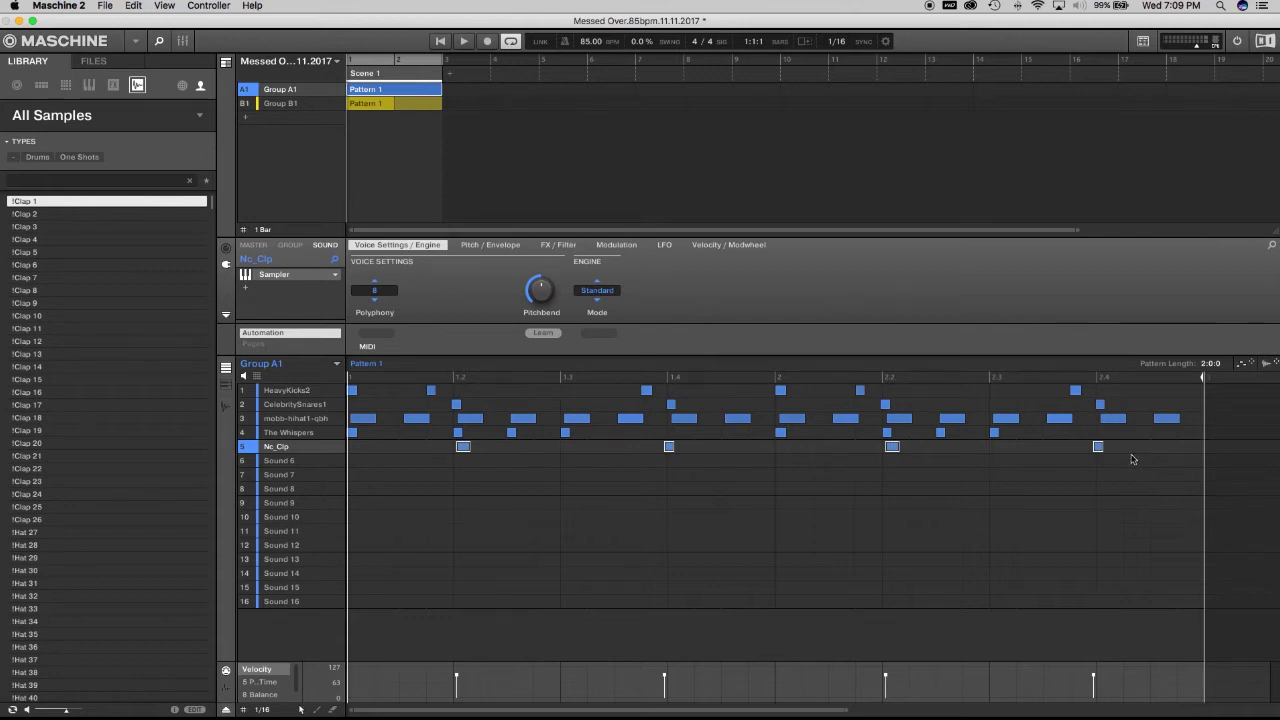
Double Group B1's Sloppy Sub bass pattern to two bars, repeating its notes in the second bar
{"action": "left_click", "coordinate": [383, 105]}
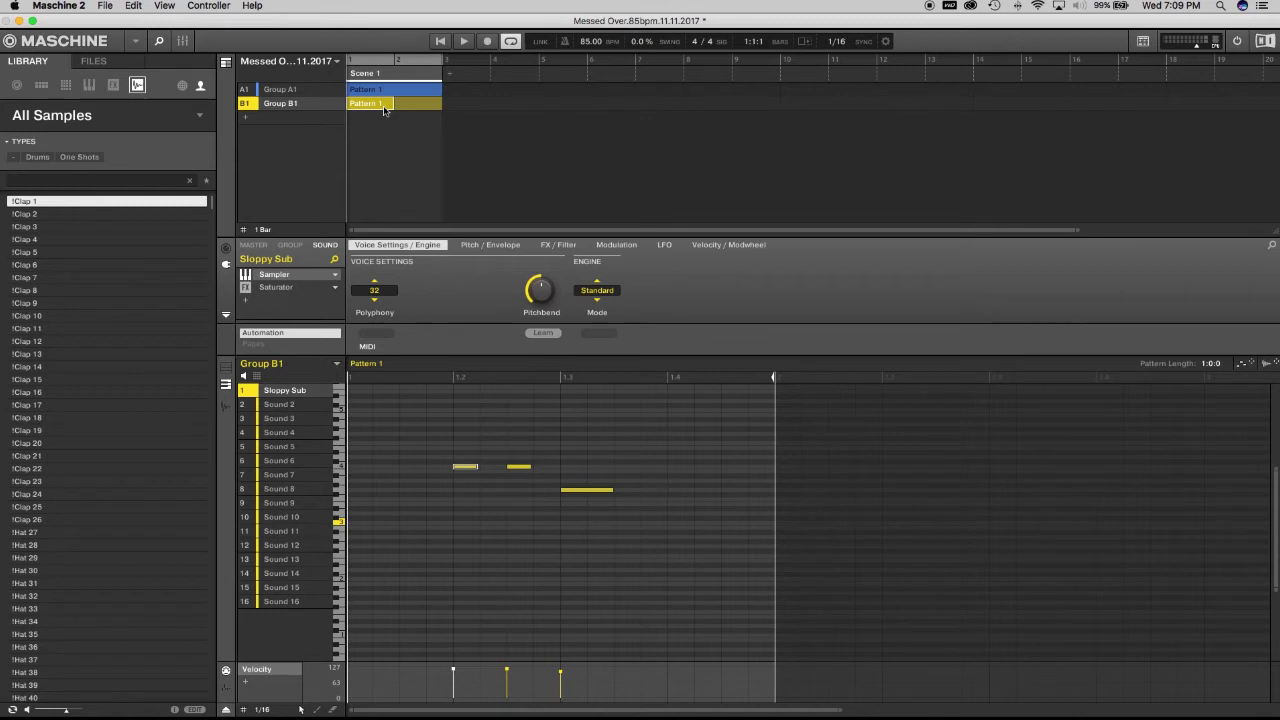
{"action": "key", "text": "super+d"}
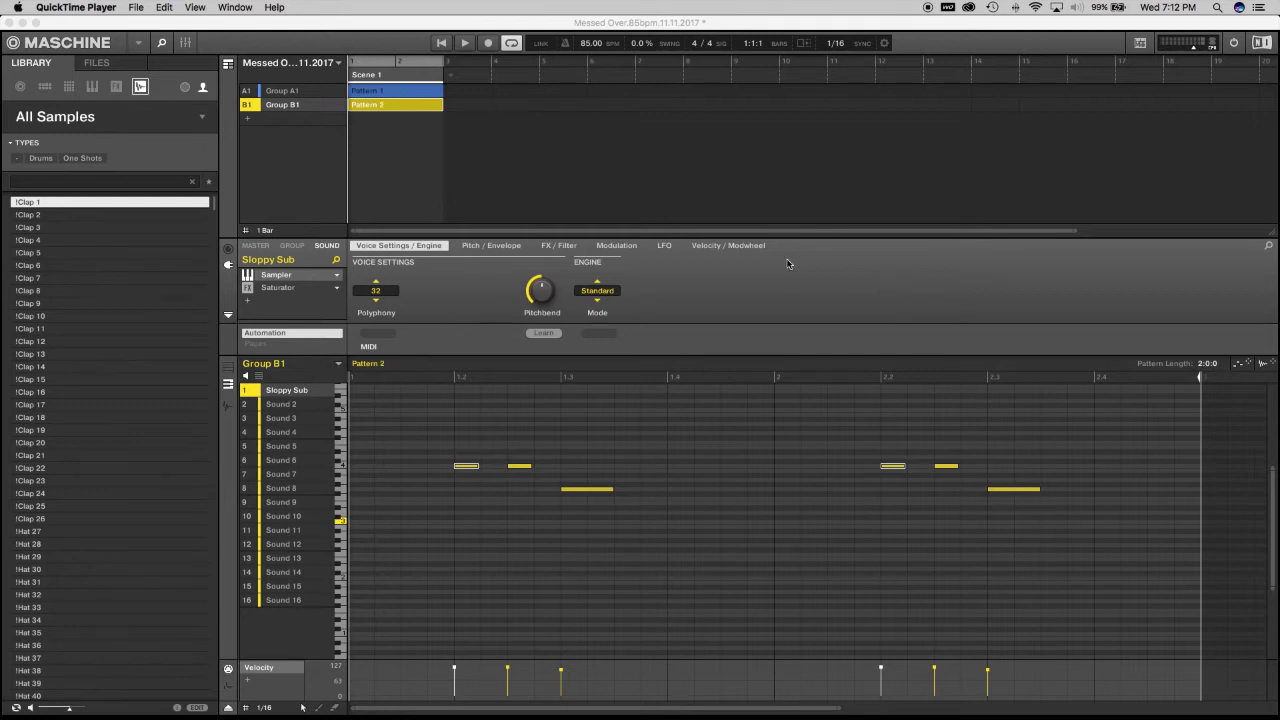
Open Group B1's pattern list and switch repeatedly between Pattern 1 and Pattern 2 to compare them
{"action": "left_click", "coordinate": [338, 364]}
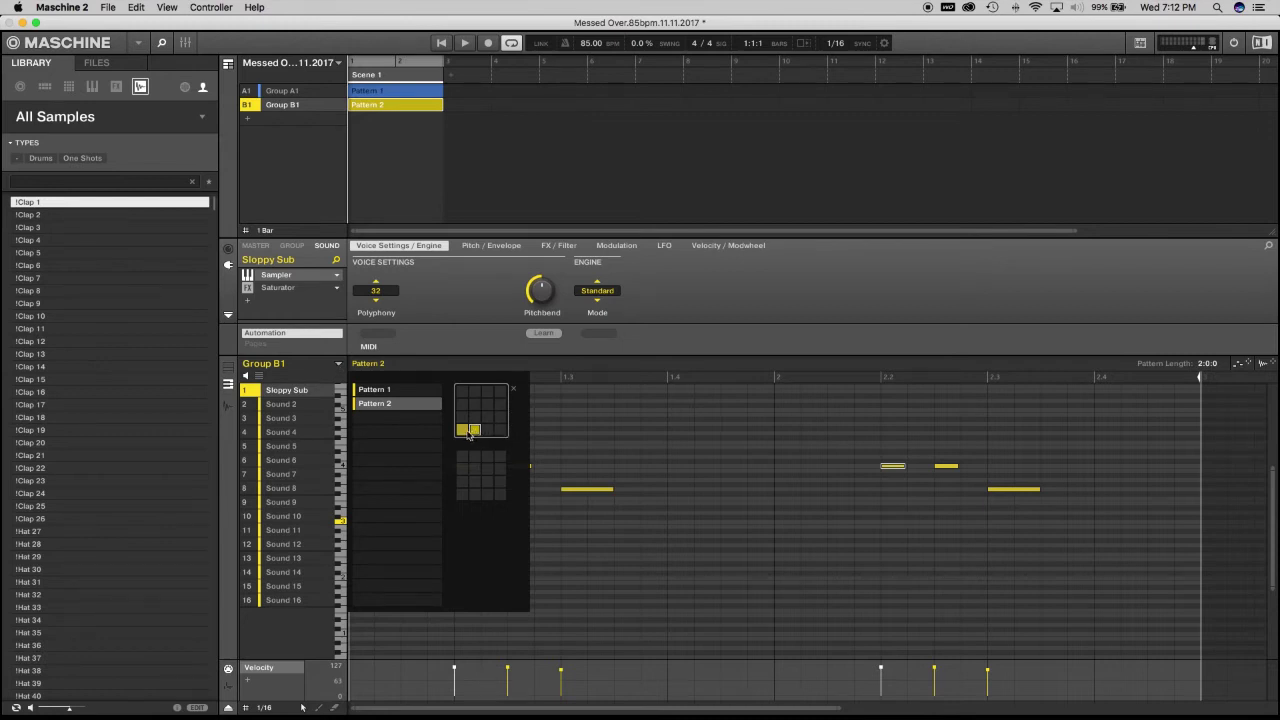
{"action": "left_click", "coordinate": [464, 430]}
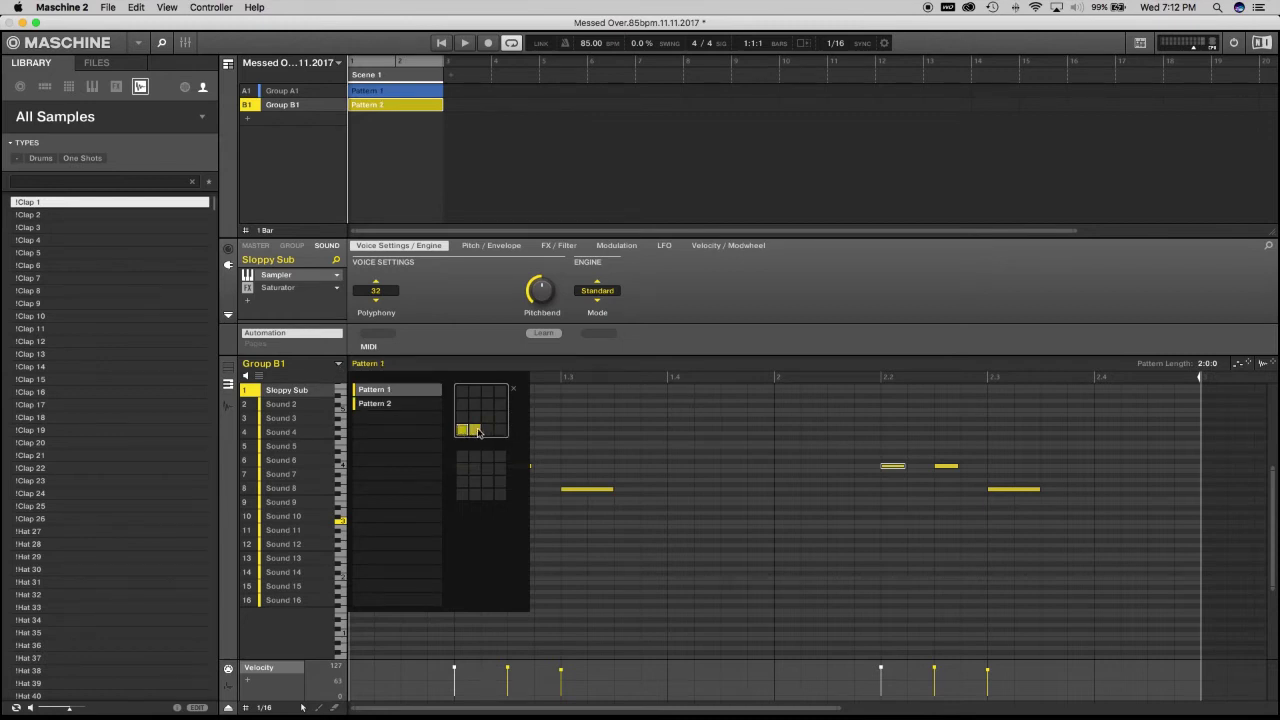
{"action": "left_click", "coordinate": [478, 431]}
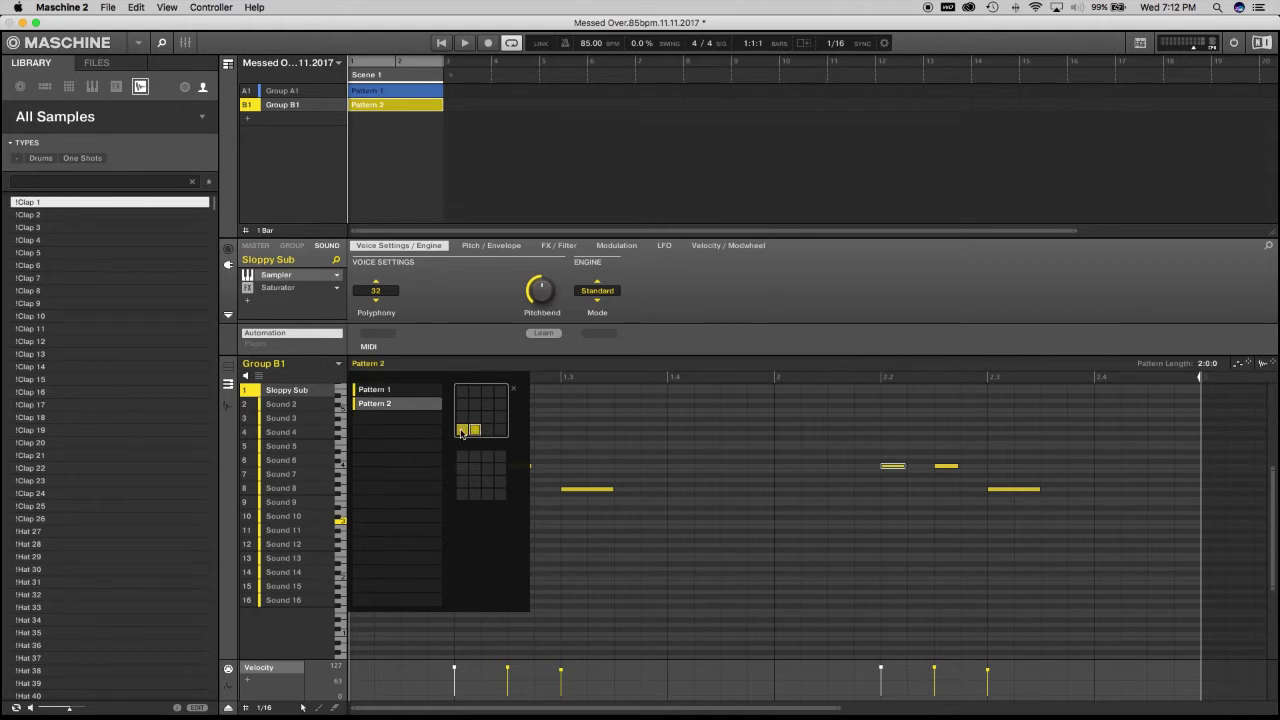
{"action": "left_click", "coordinate": [462, 432]}
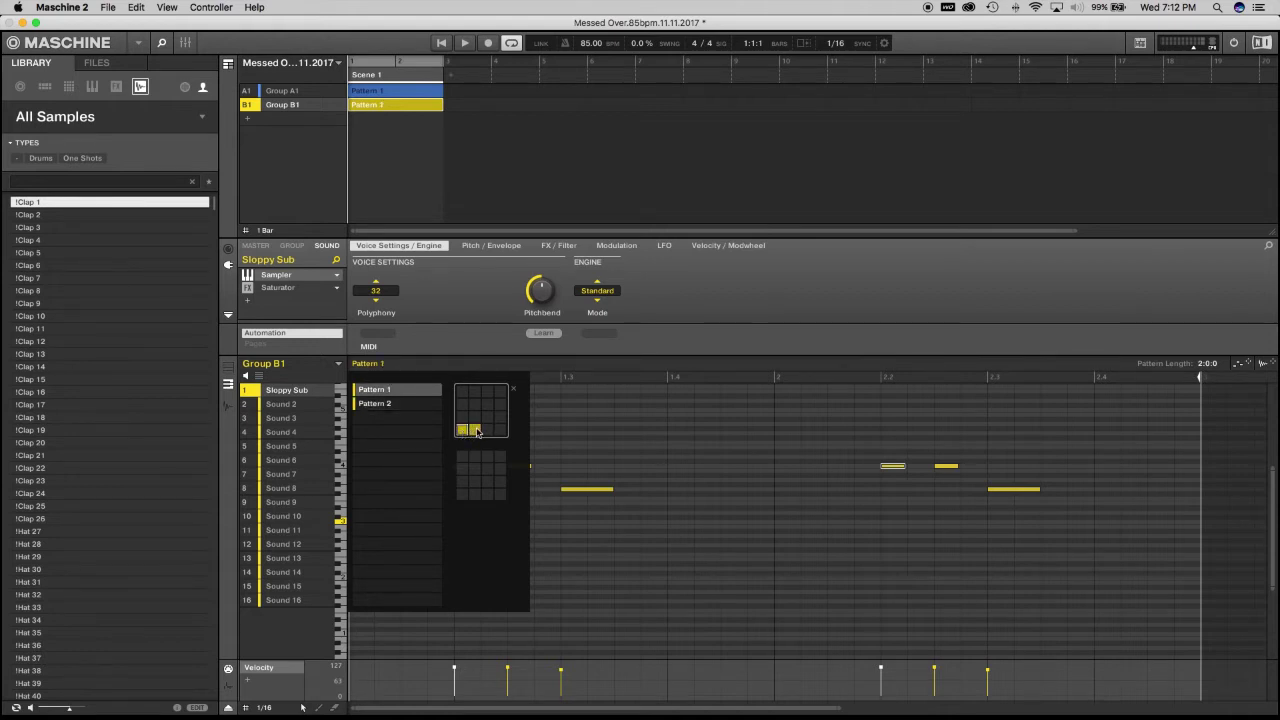
{"action": "left_click", "coordinate": [477, 431]}
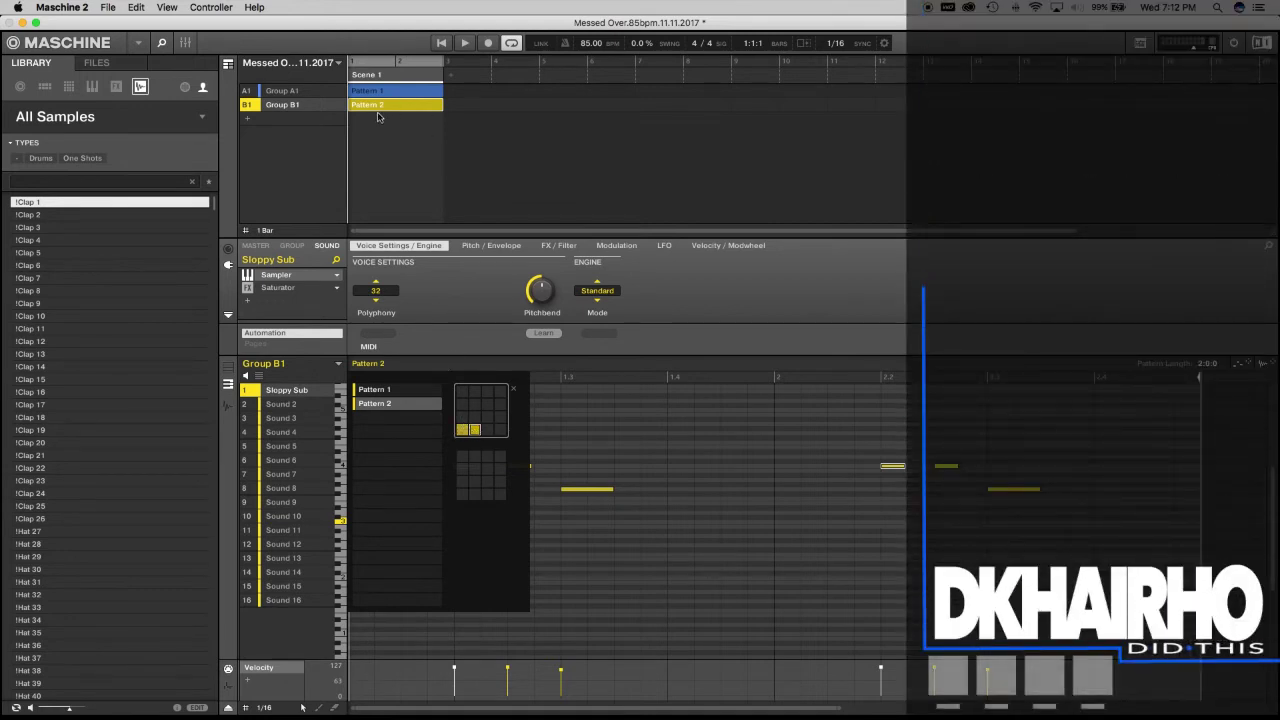
{"action": "left_click", "coordinate": [466, 431]}
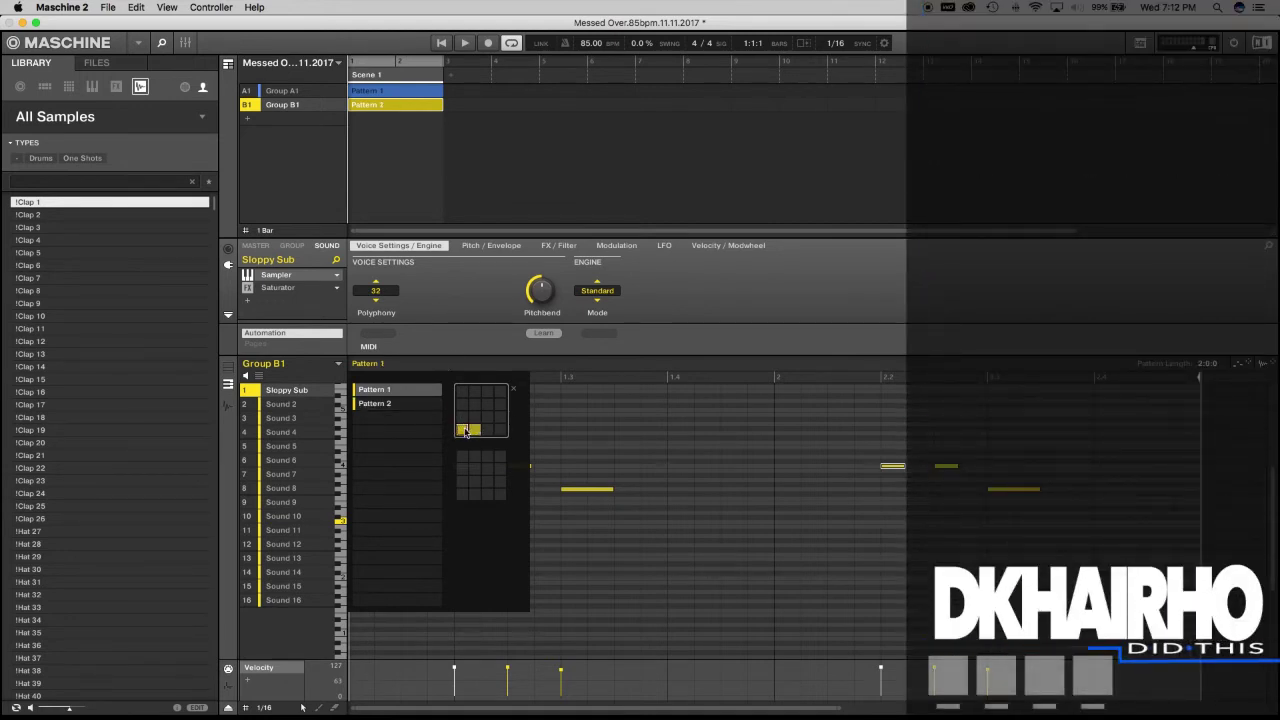
{"action": "left_click", "coordinate": [475, 431]}
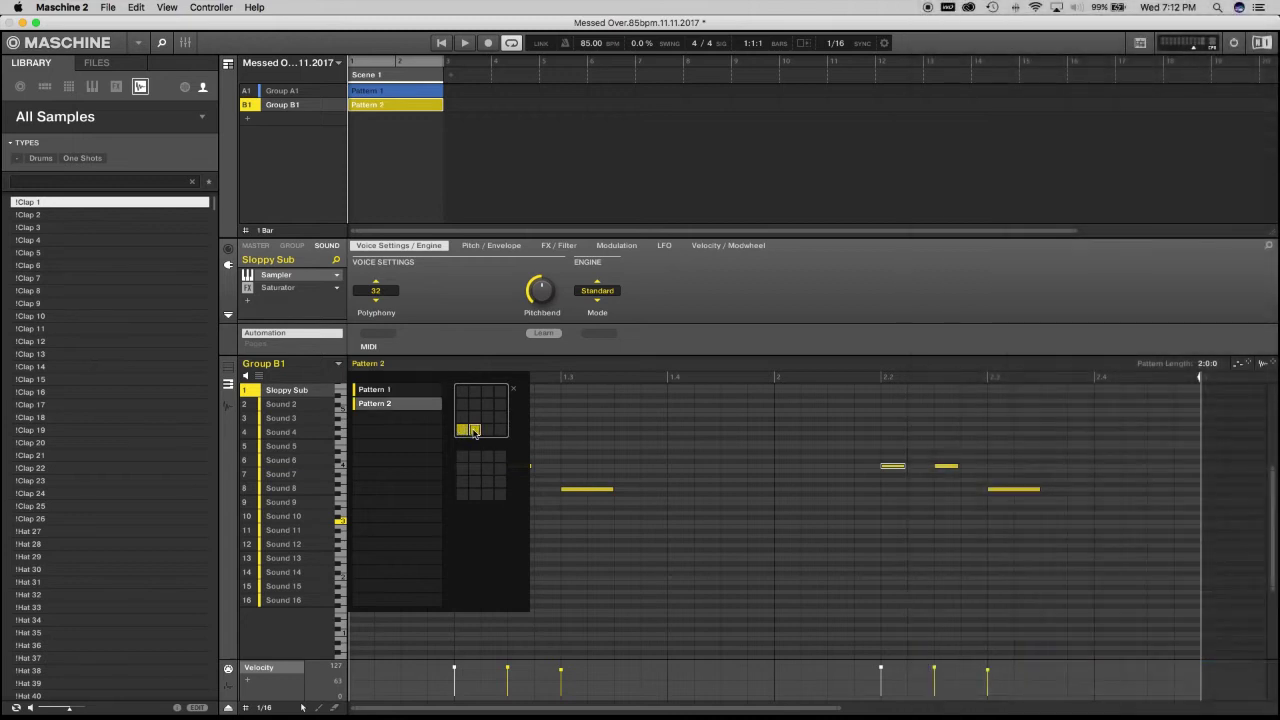
{"action": "left_click", "coordinate": [466, 431]}
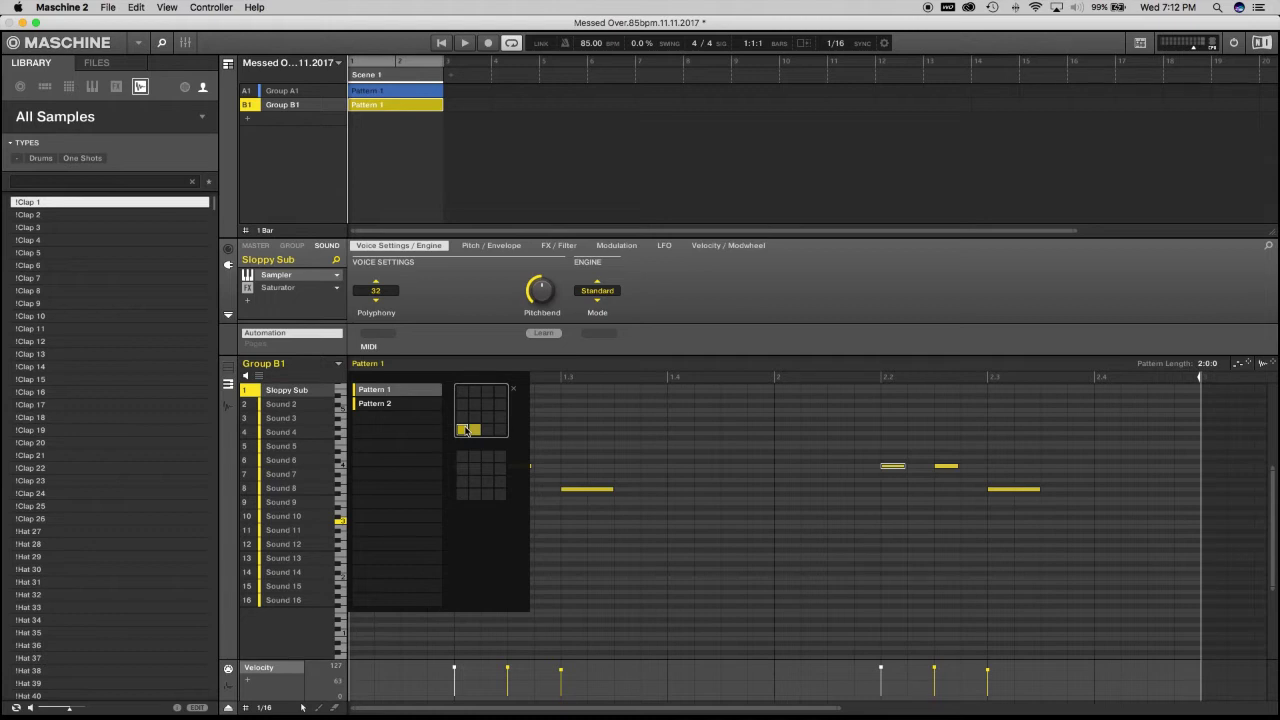
{"action": "left_click", "coordinate": [467, 430]}
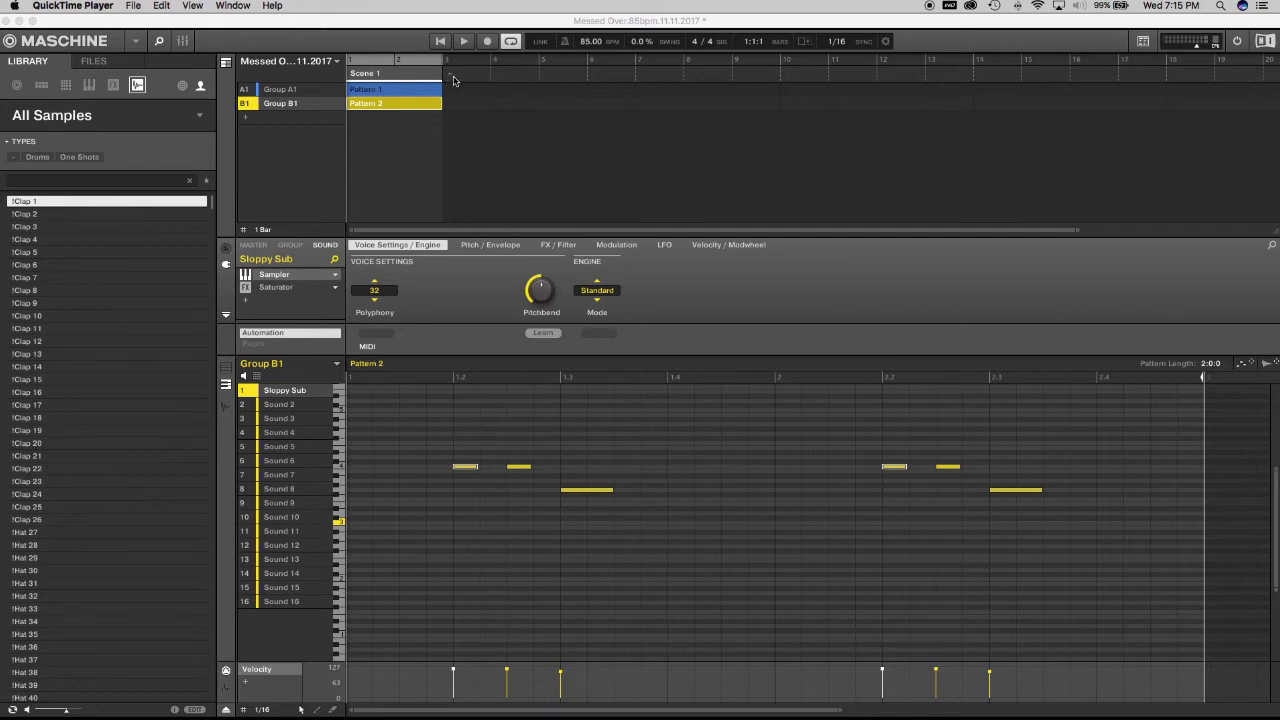
Add a second Scene 1 section at bar 3 of the arrangement and make it a unique scene with its own patterns
{"action": "left_click", "coordinate": [451, 77]}
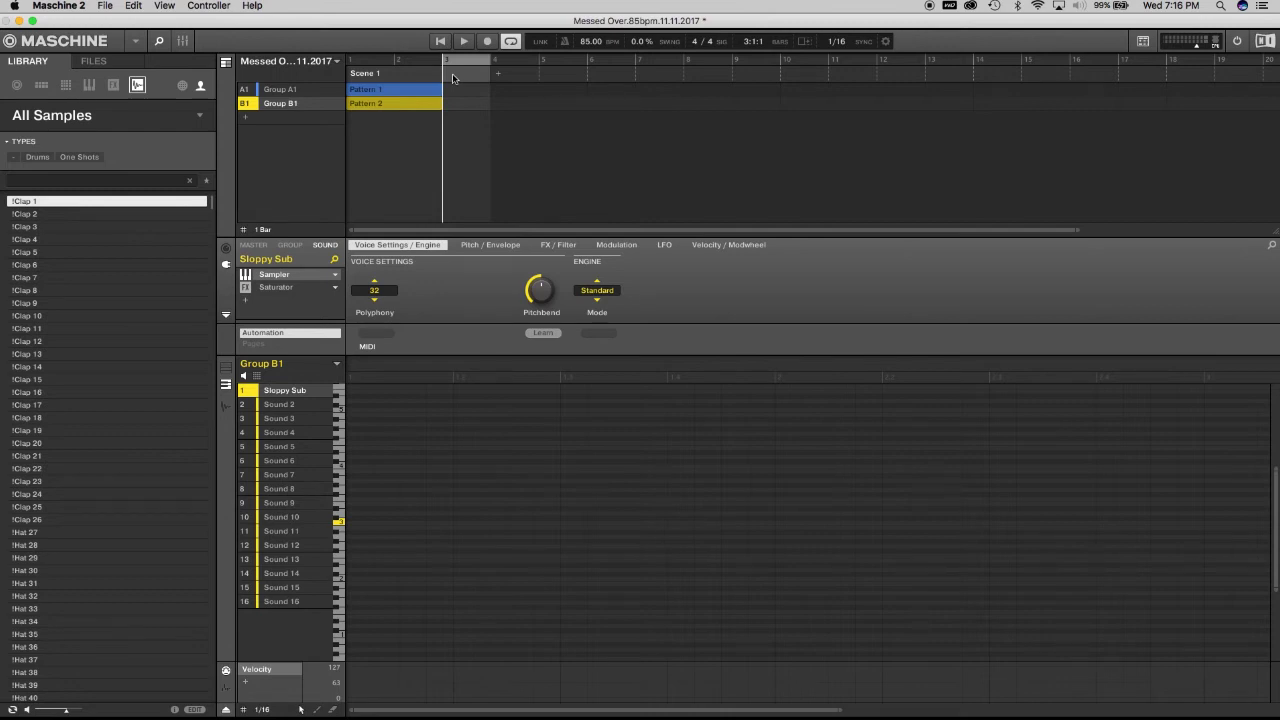
{"action": "left_click", "coordinate": [452, 78]}
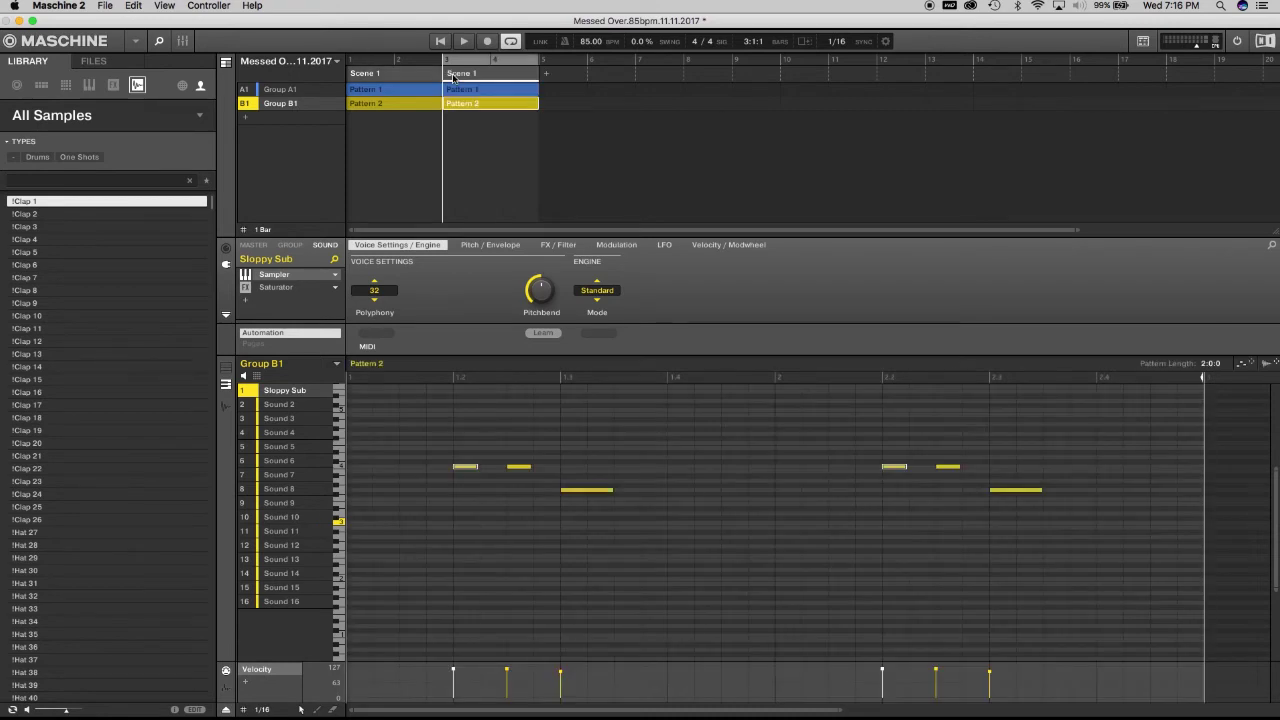
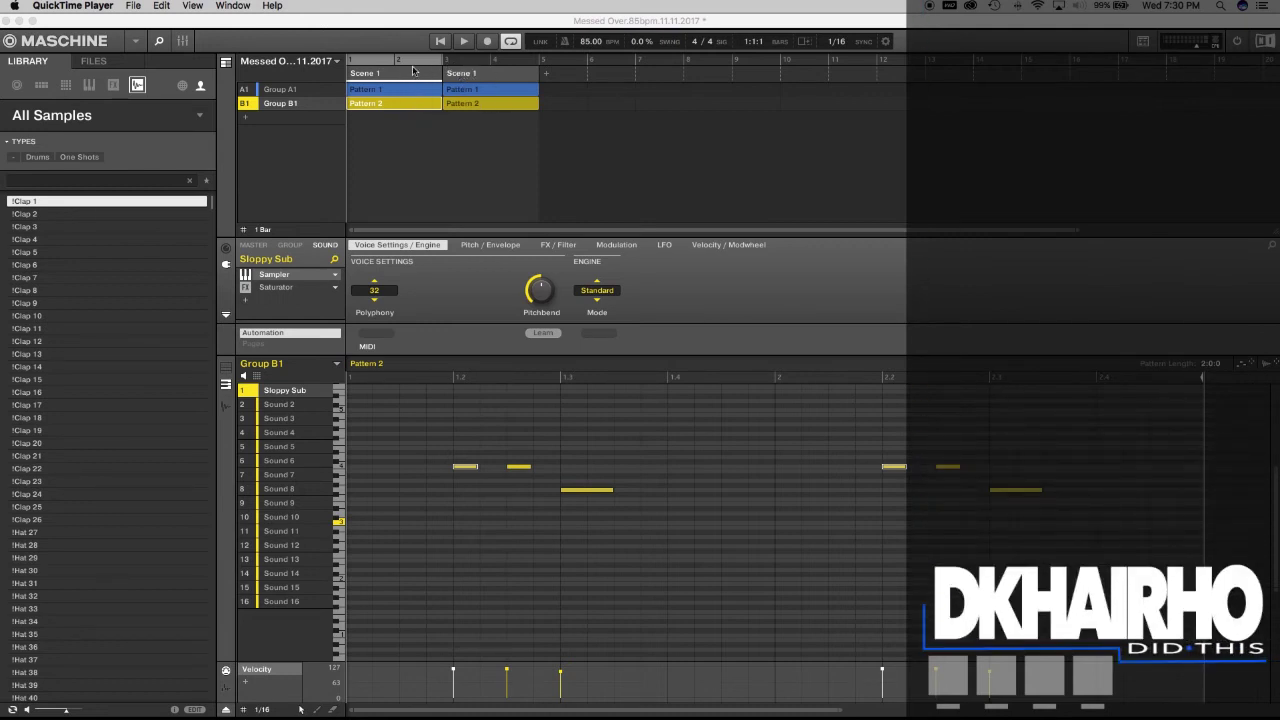
{"action": "right_click", "coordinate": [479, 76]}
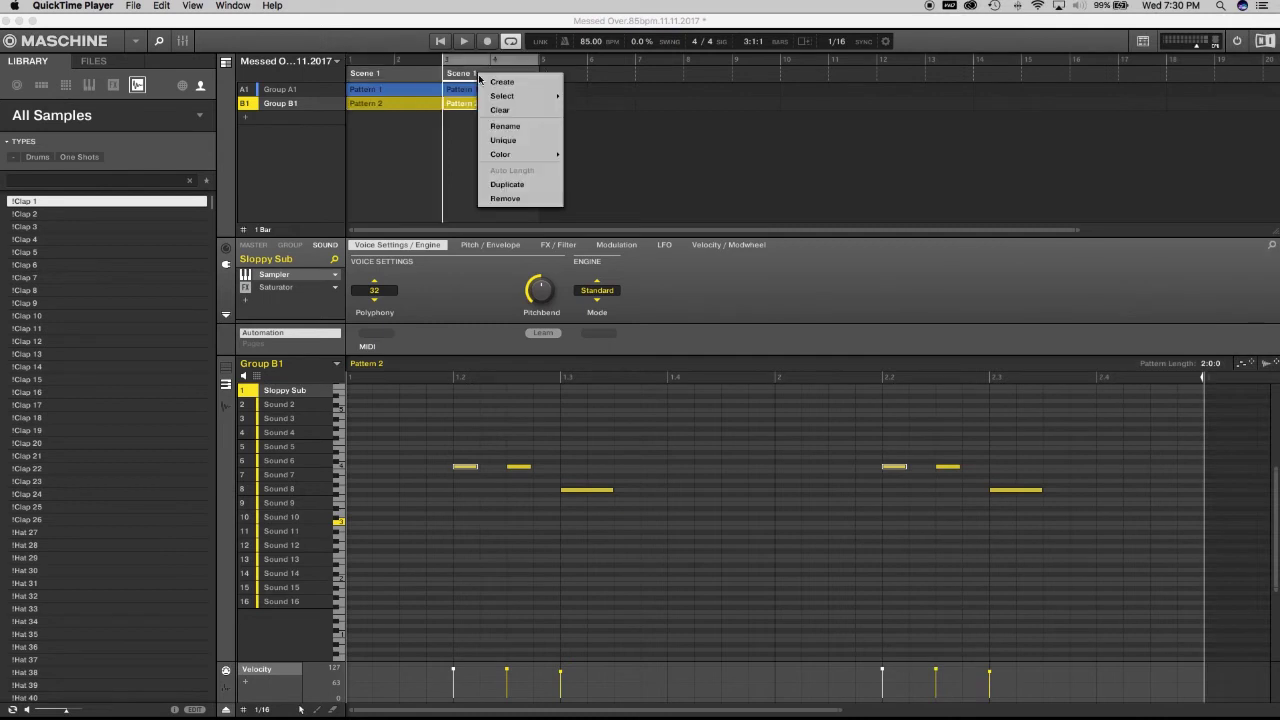
{"action": "left_click", "coordinate": [503, 140]}
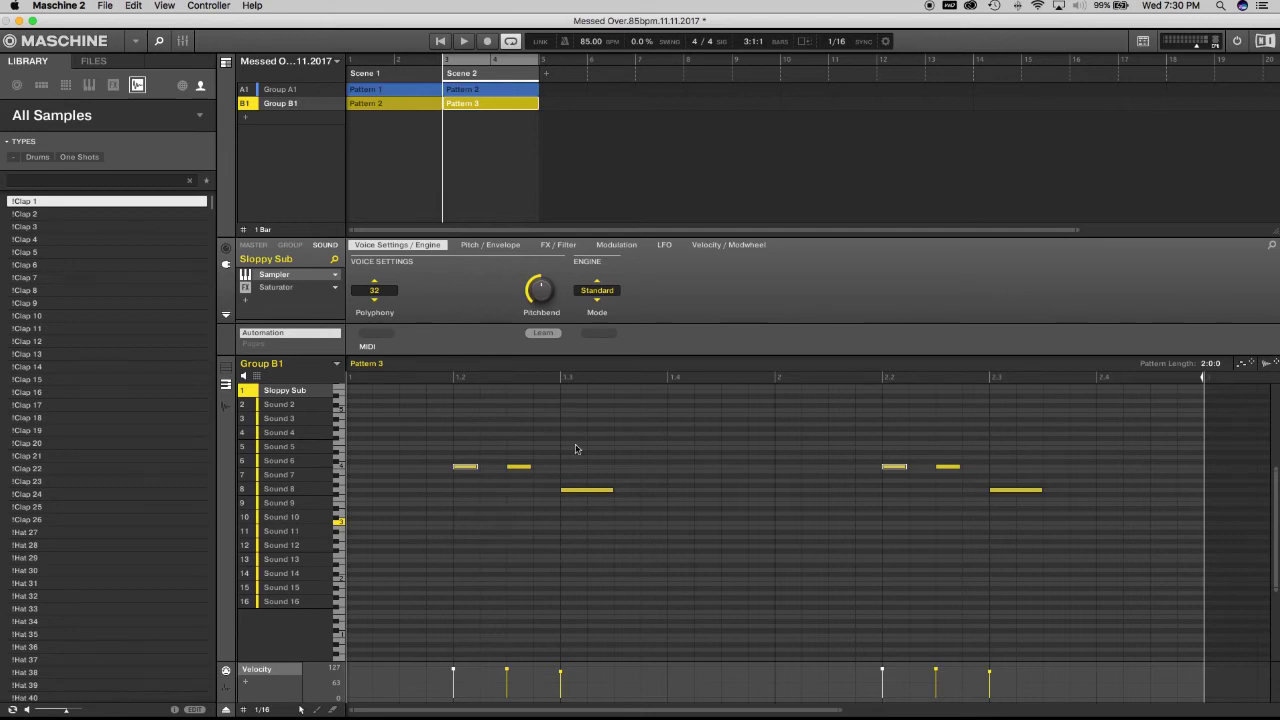
{"action": "left_click", "coordinate": [497, 92]}
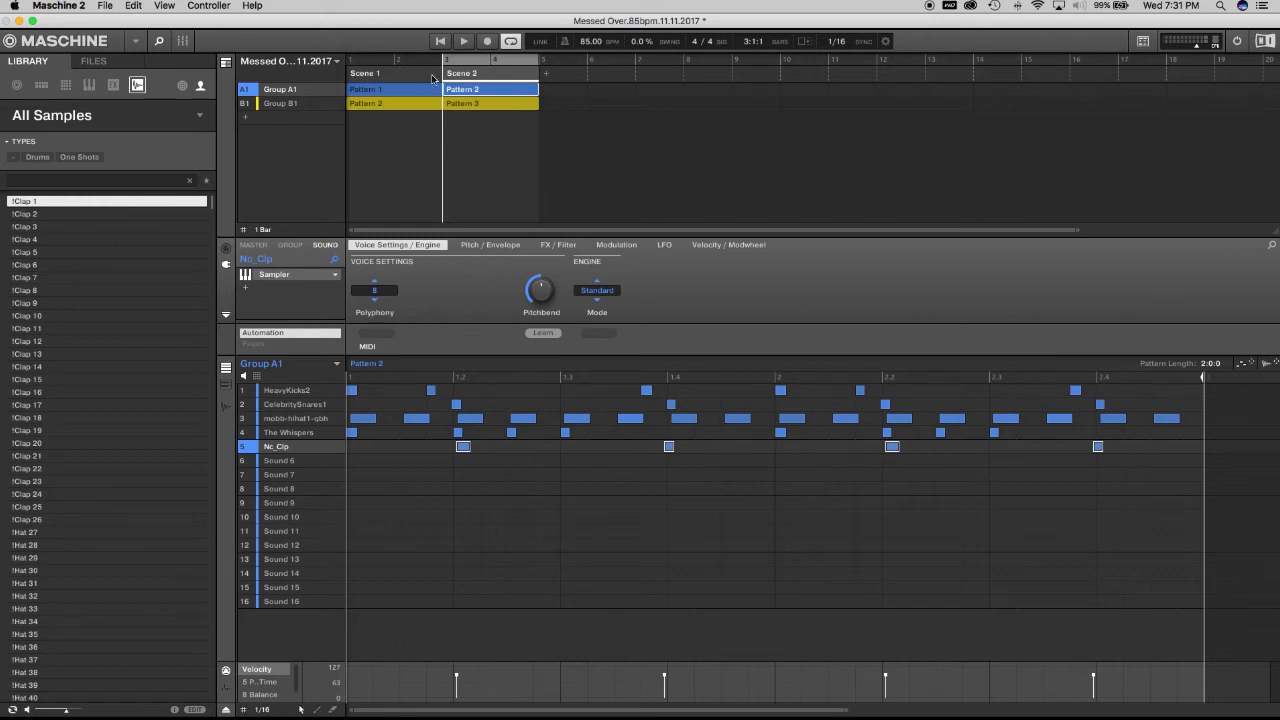
Rename Scene 1 as Chorus and Scene 2 as Verse in the arrangement
{"action": "left_click", "coordinate": [395, 74]}
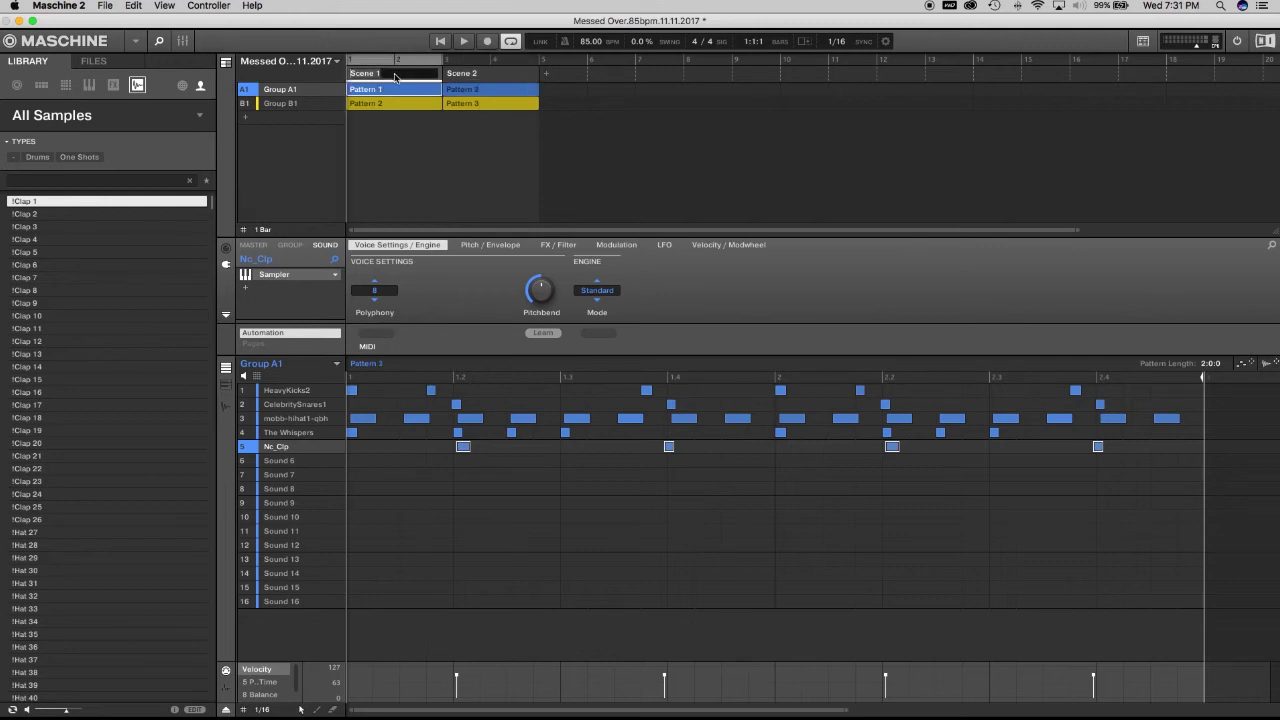
{"action": "type", "text": "Chorus"}
{"action": "left_click", "coordinate": [477, 78]}
{"action": "double_click", "coordinate": [475, 75]}
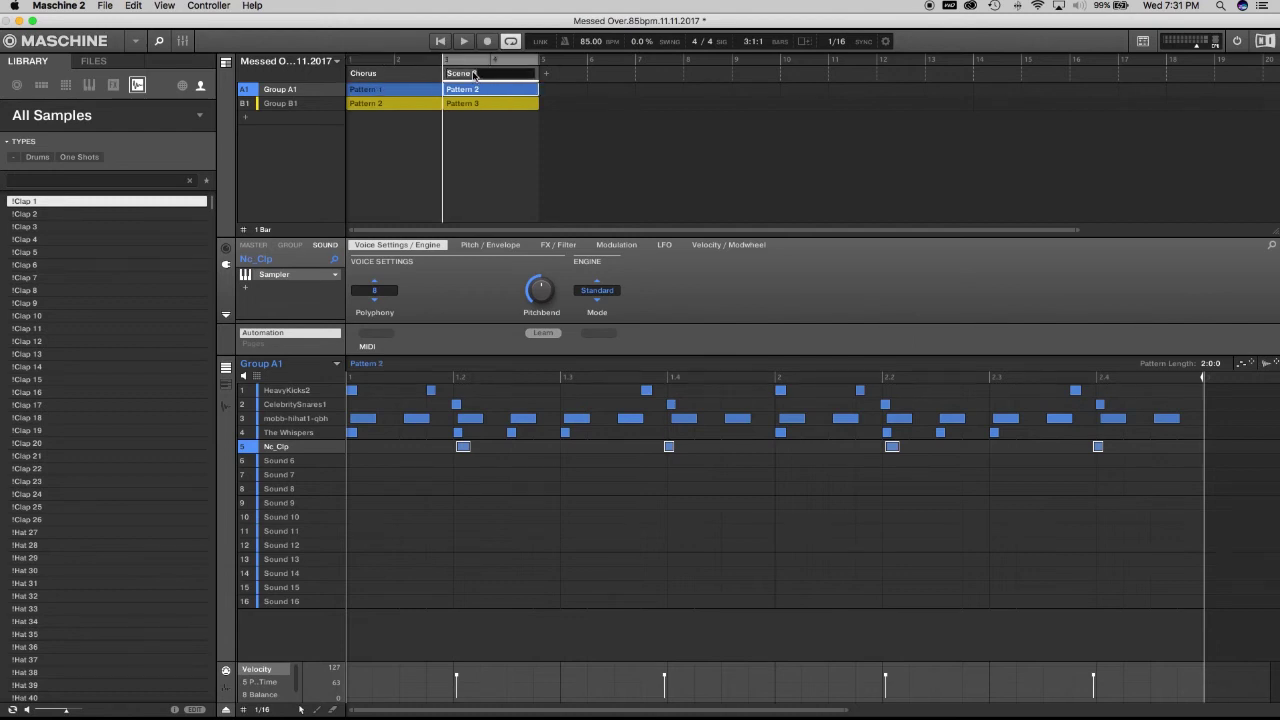
{"action": "type", "text": "Verse"}
{"action": "left_click", "coordinate": [703, 300]}
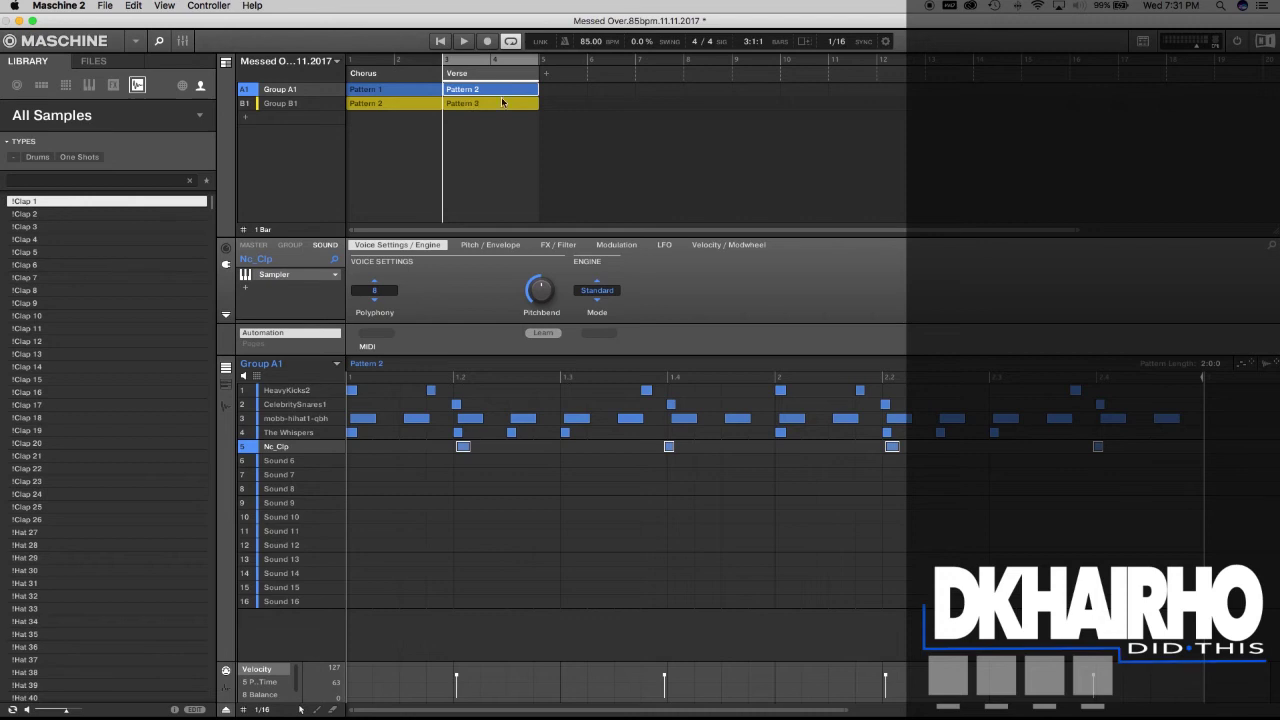
Assign Pattern 1 to Group B1 in the Verse scene
{"action": "left_click", "coordinate": [489, 104]}
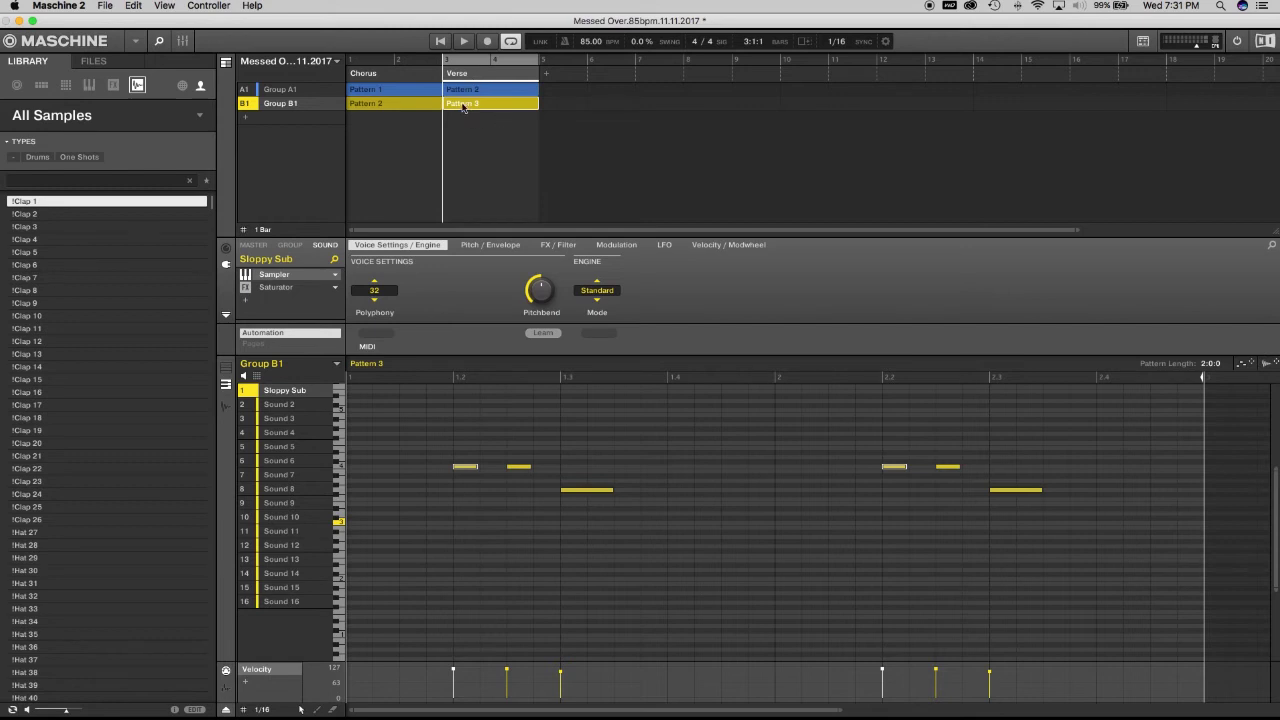
{"action": "left_click", "coordinate": [336, 364]}
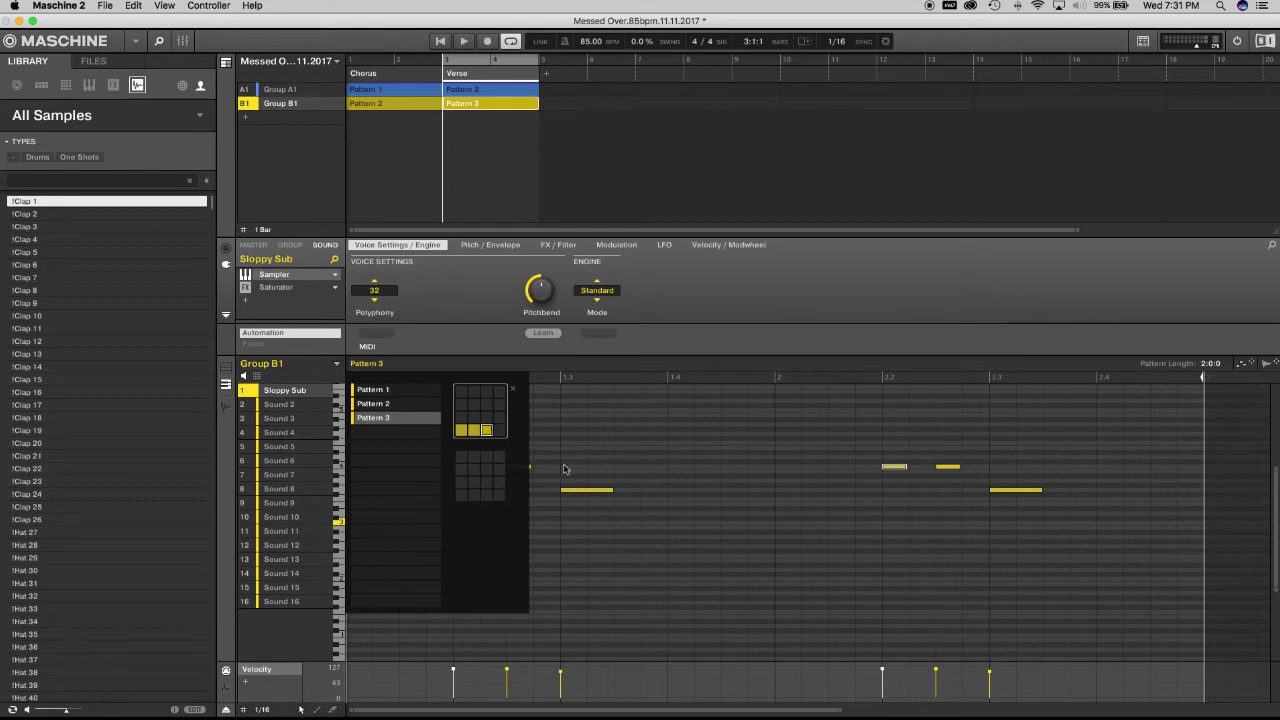
{"action": "left_click", "coordinate": [462, 432]}
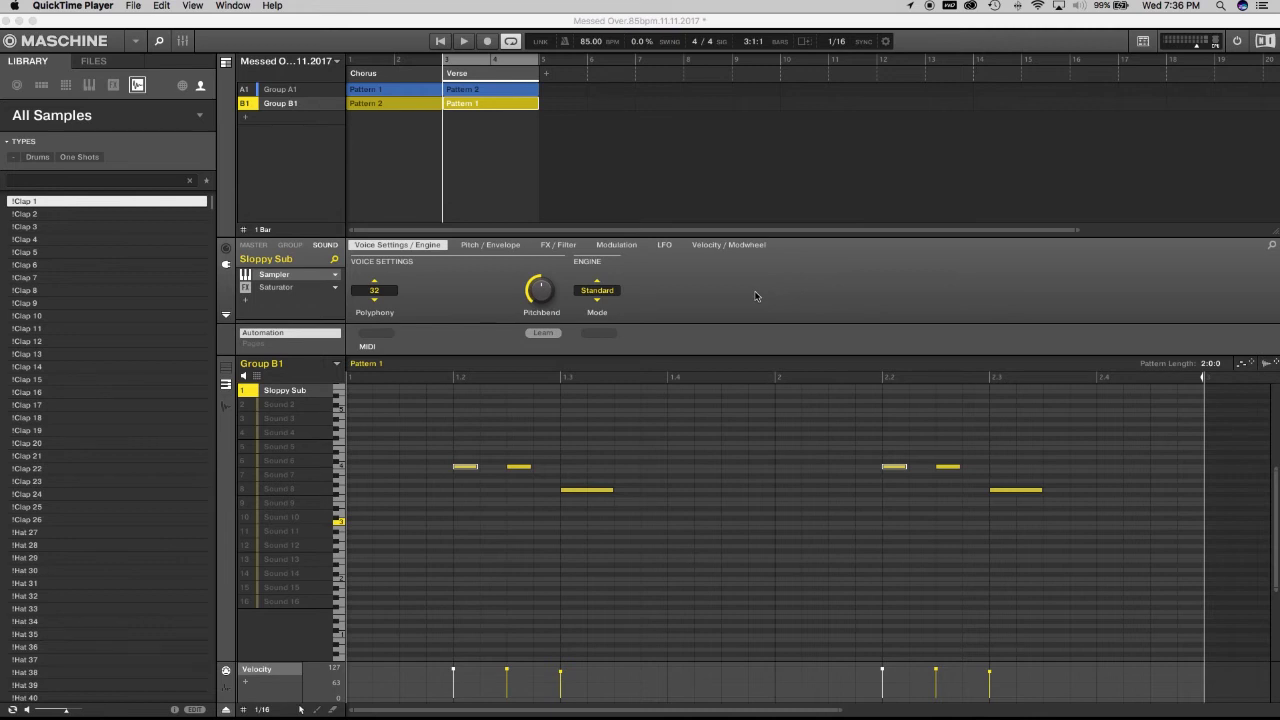
Compare the Chorus and Verse scenes, and play Verse with its Group A1 pattern open
{"action": "left_click", "coordinate": [390, 78]}
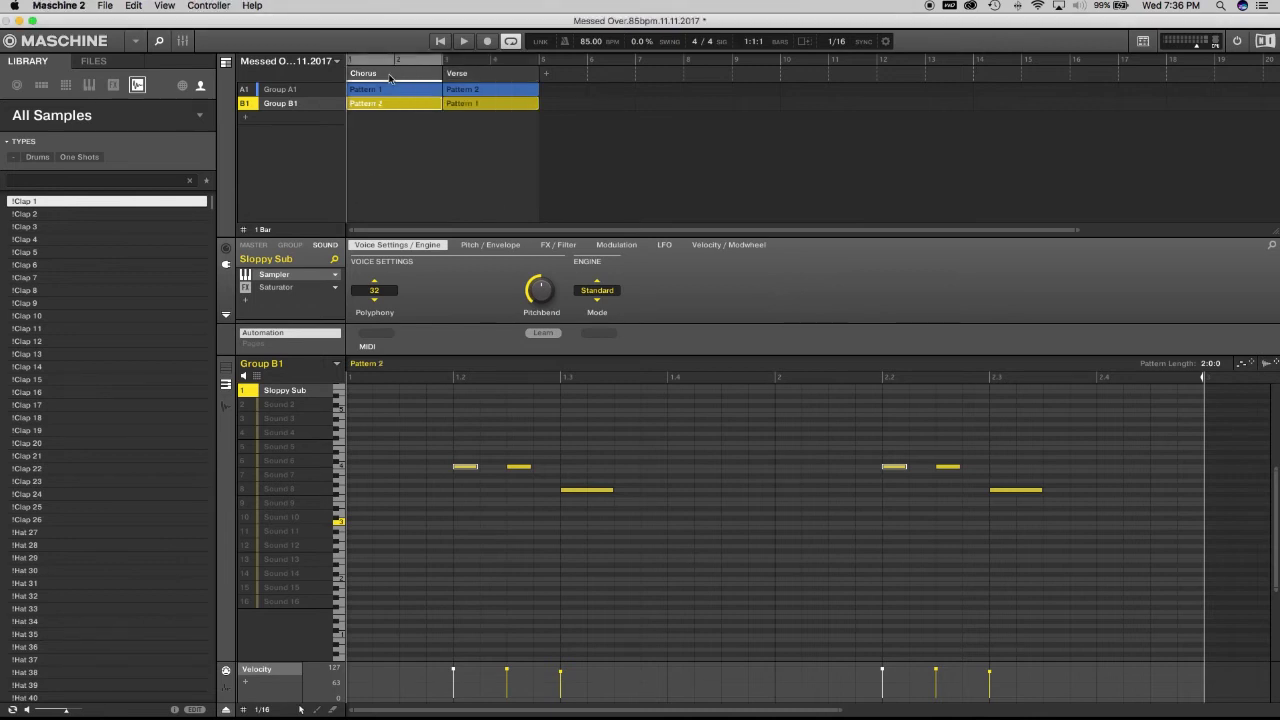
{"action": "left_click", "coordinate": [493, 78]}
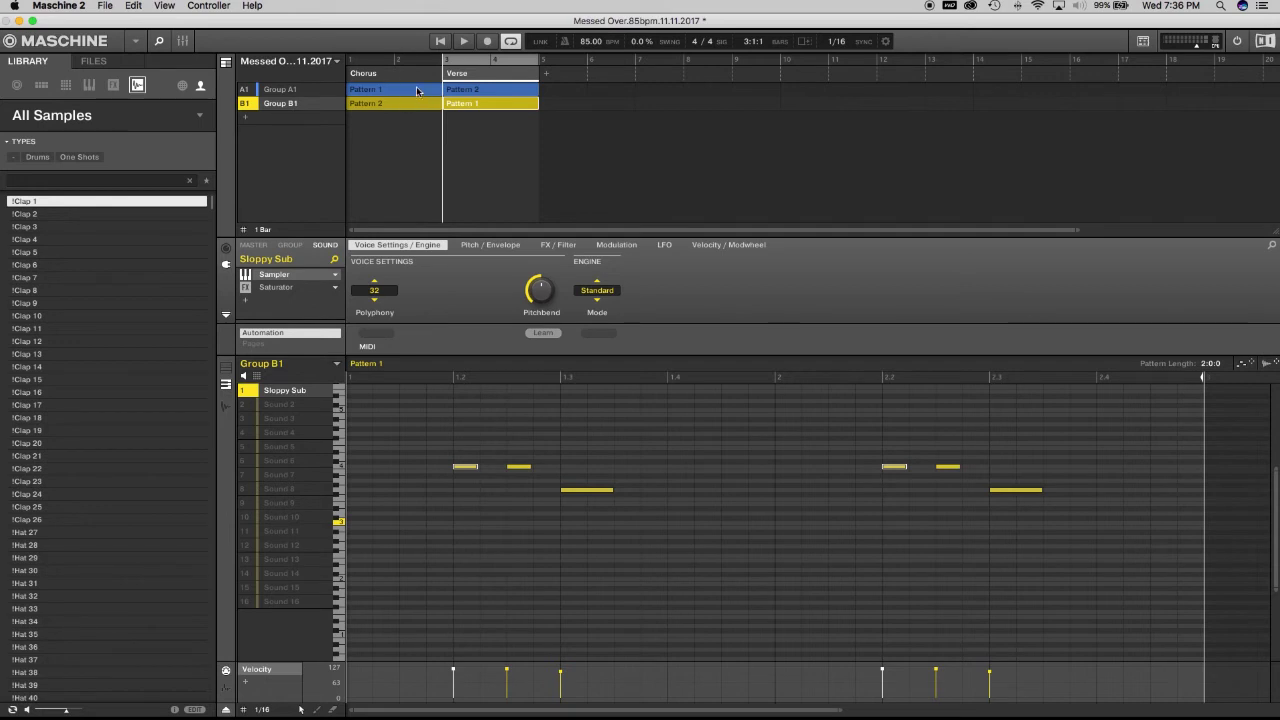
{"action": "left_click", "coordinate": [486, 95]}
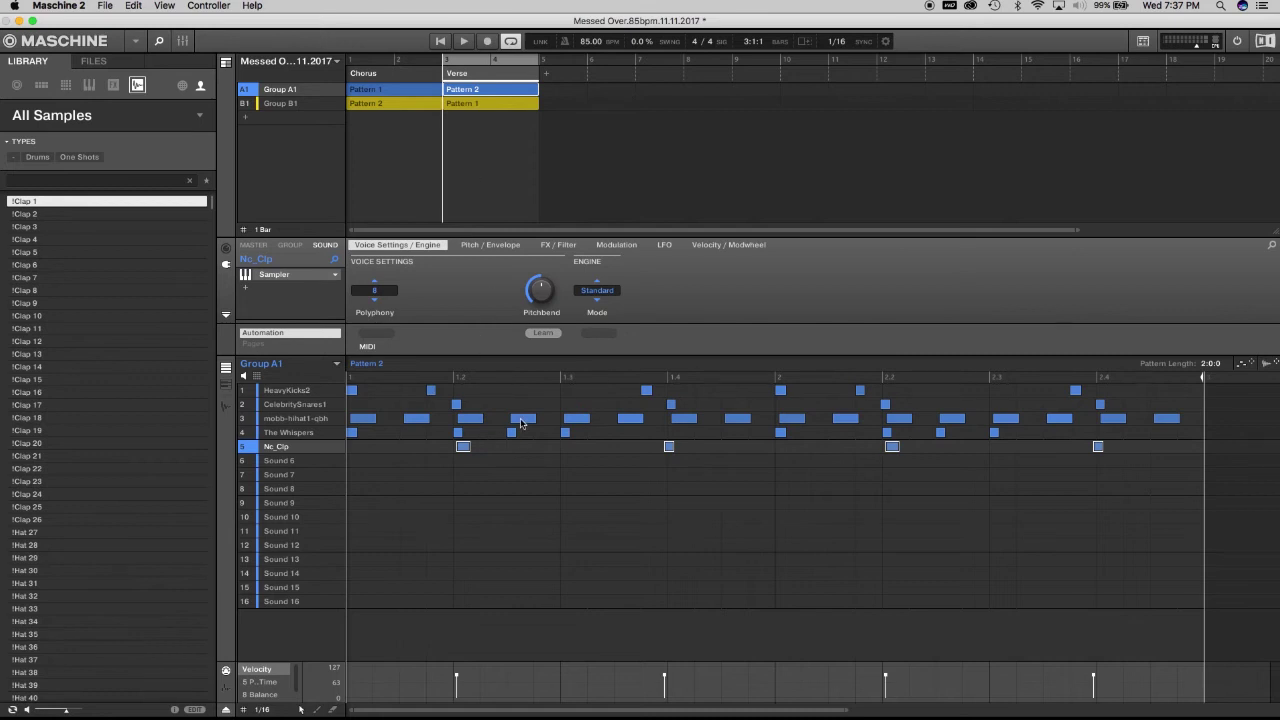
{"action": "key", "text": "space"}
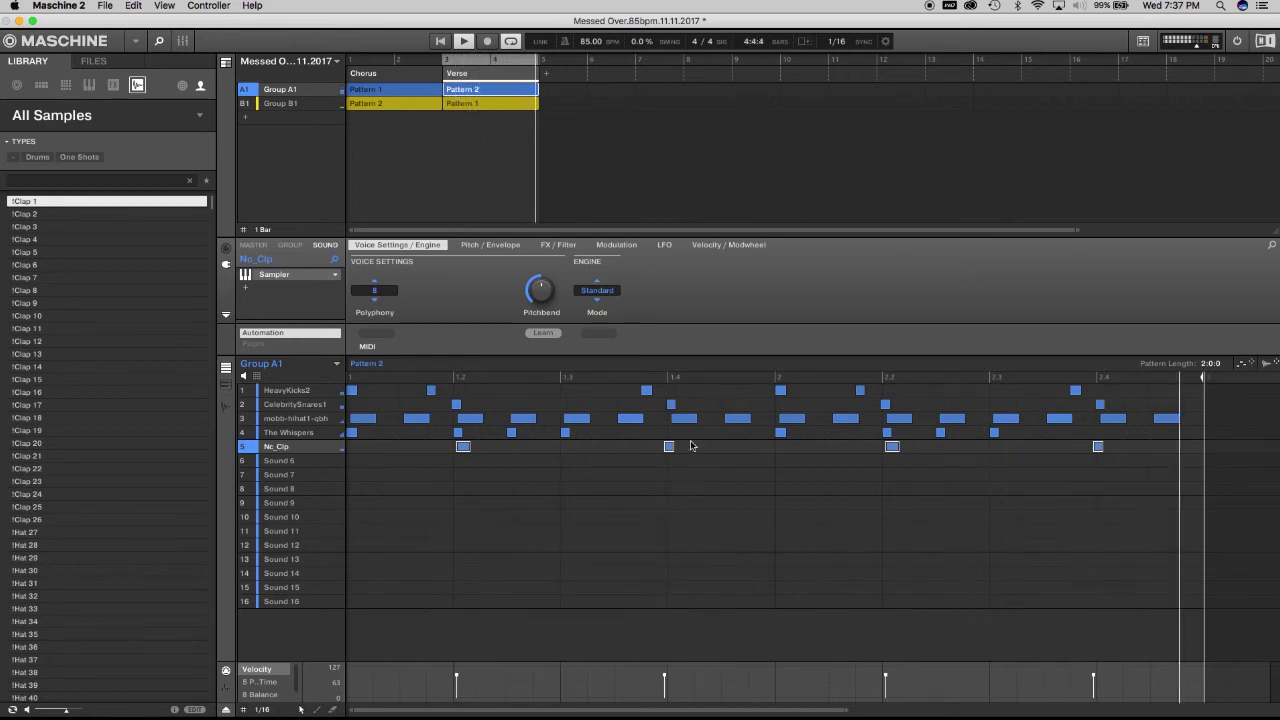
Delete the CelebritySnares1 and Nc_Clp hits at beat 1.4 in Verse's Group A1 pattern and audition it
{"action": "left_click", "coordinate": [670, 404]}
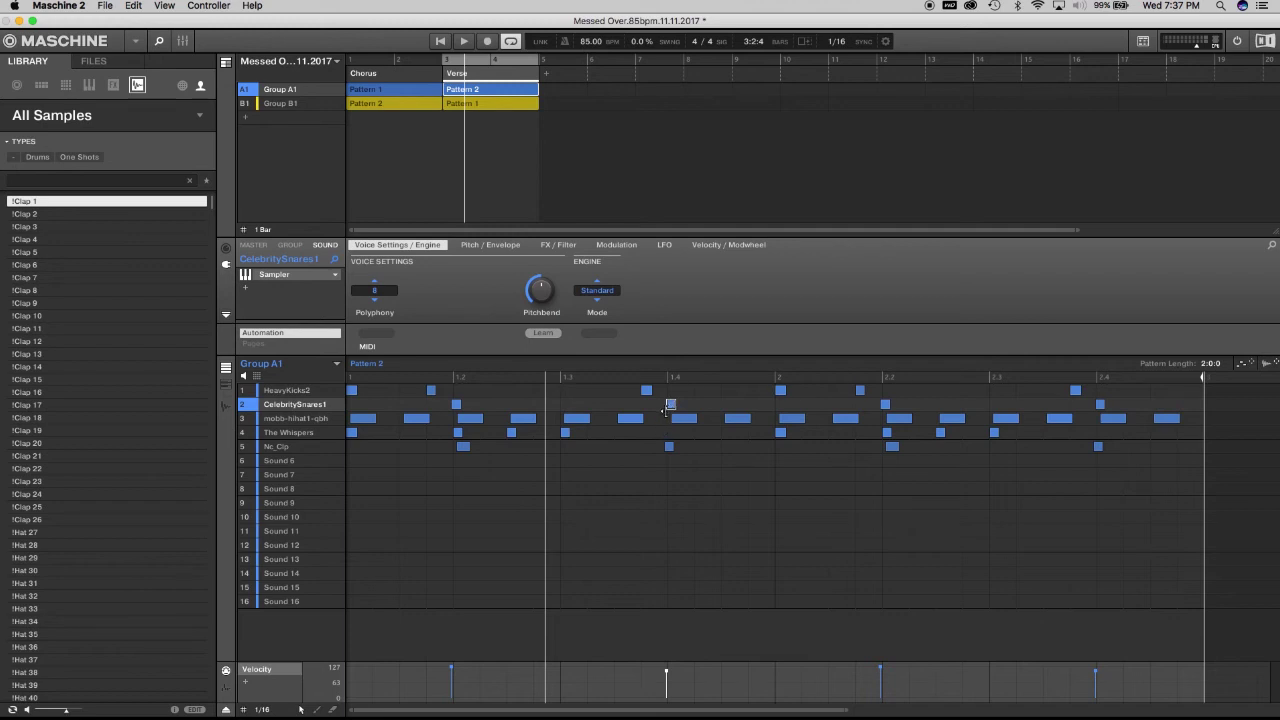
{"action": "double_click", "coordinate": [670, 404]}
{"action": "double_click", "coordinate": [670, 447]}
{"action": "key", "text": "space"}
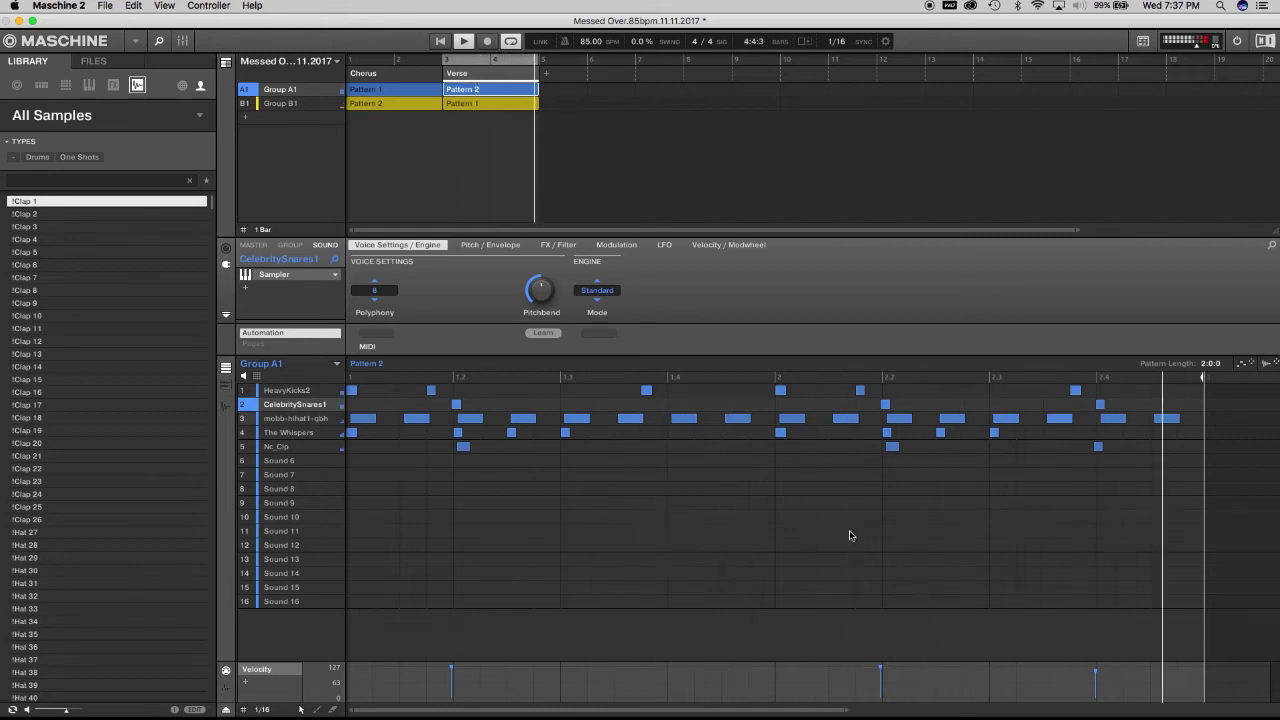
{"action": "key", "text": "space"}
Compare the Group A1 patterns of Chorus and Verse, and view Chorus's Group B1 pattern
{"action": "left_click", "coordinate": [418, 90]}
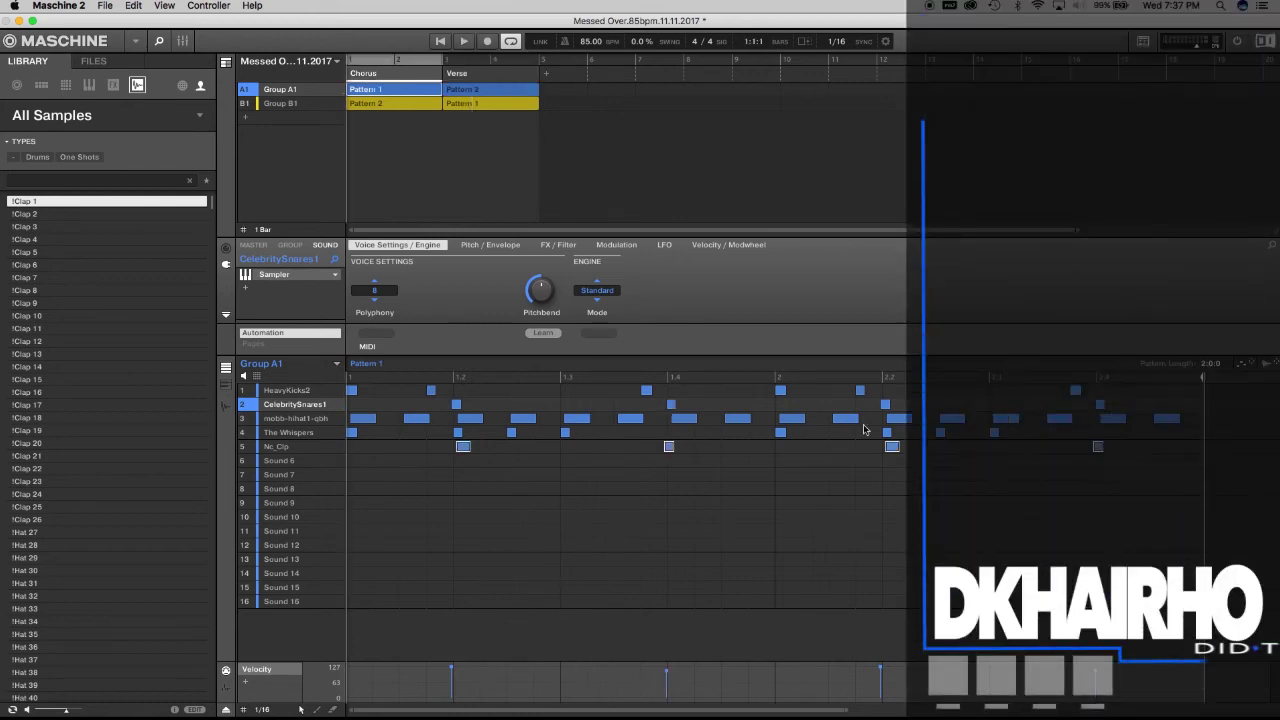
{"action": "left_click", "coordinate": [460, 91]}
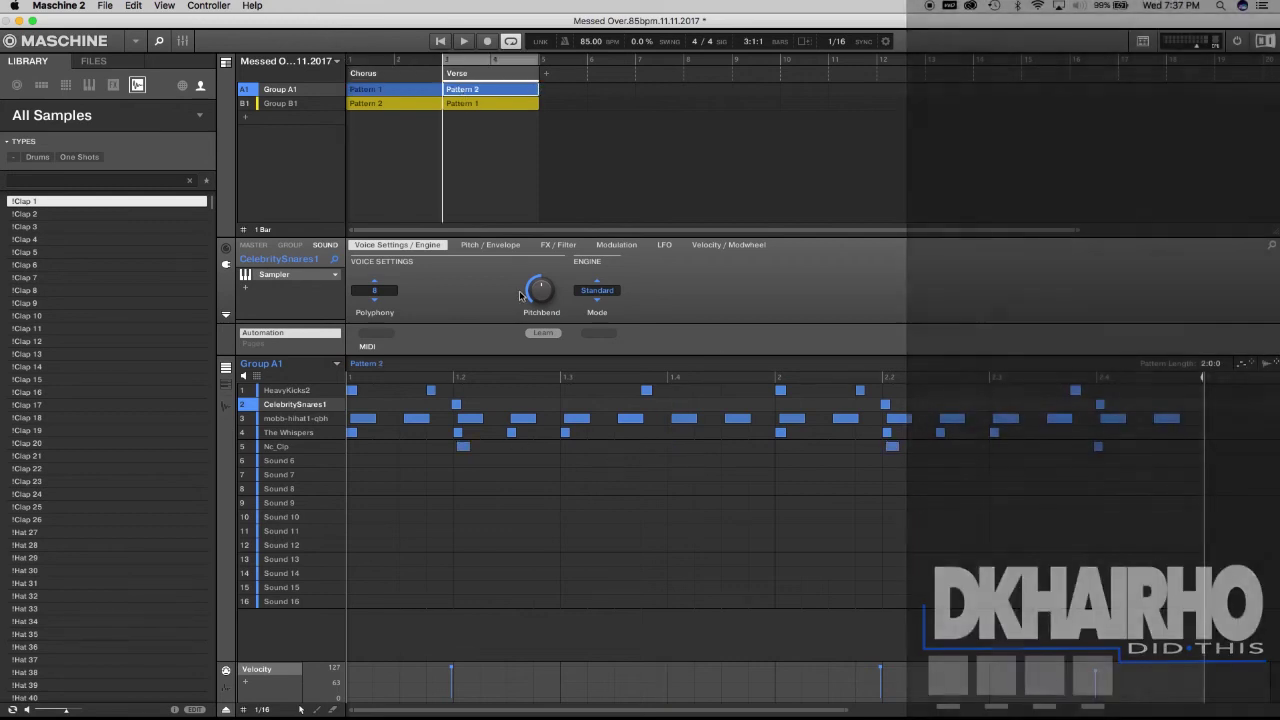
{"action": "left_click", "coordinate": [400, 107]}
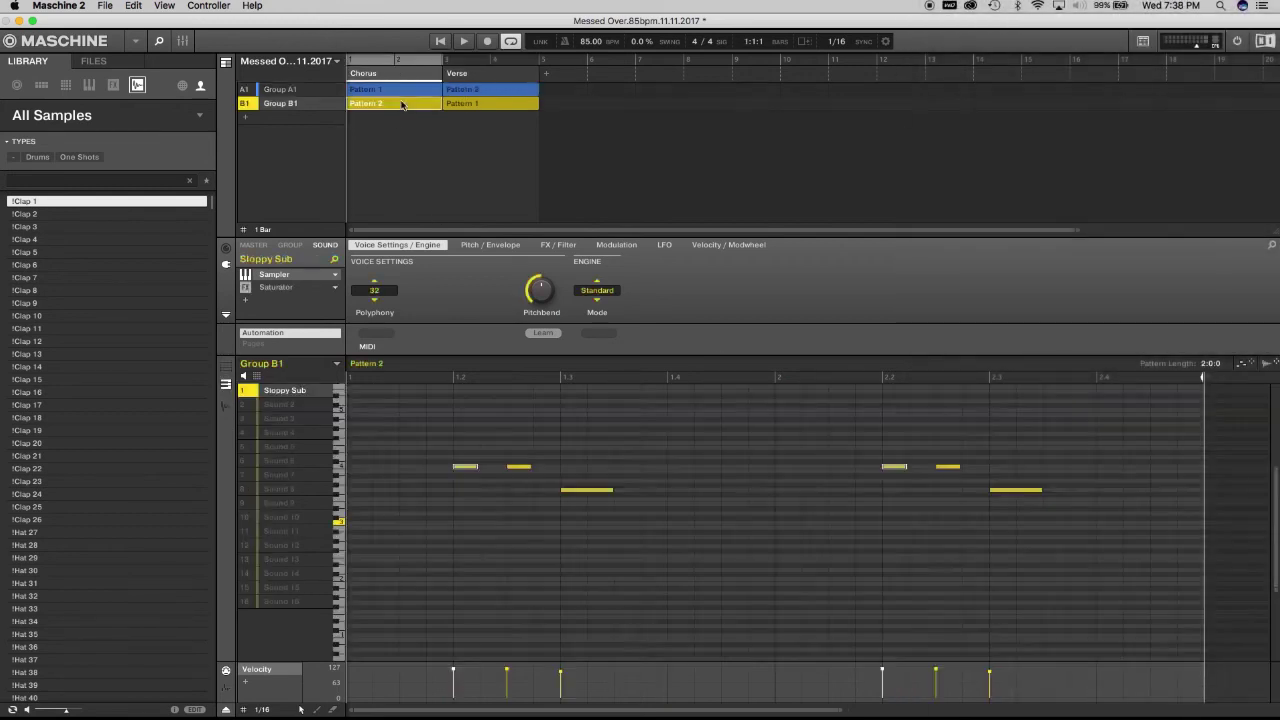
Delete the Sloppy Sub notes at beats 1.3 and 2.2 in Verse's Group B1 pattern and play it
{"action": "left_click", "coordinate": [478, 107]}
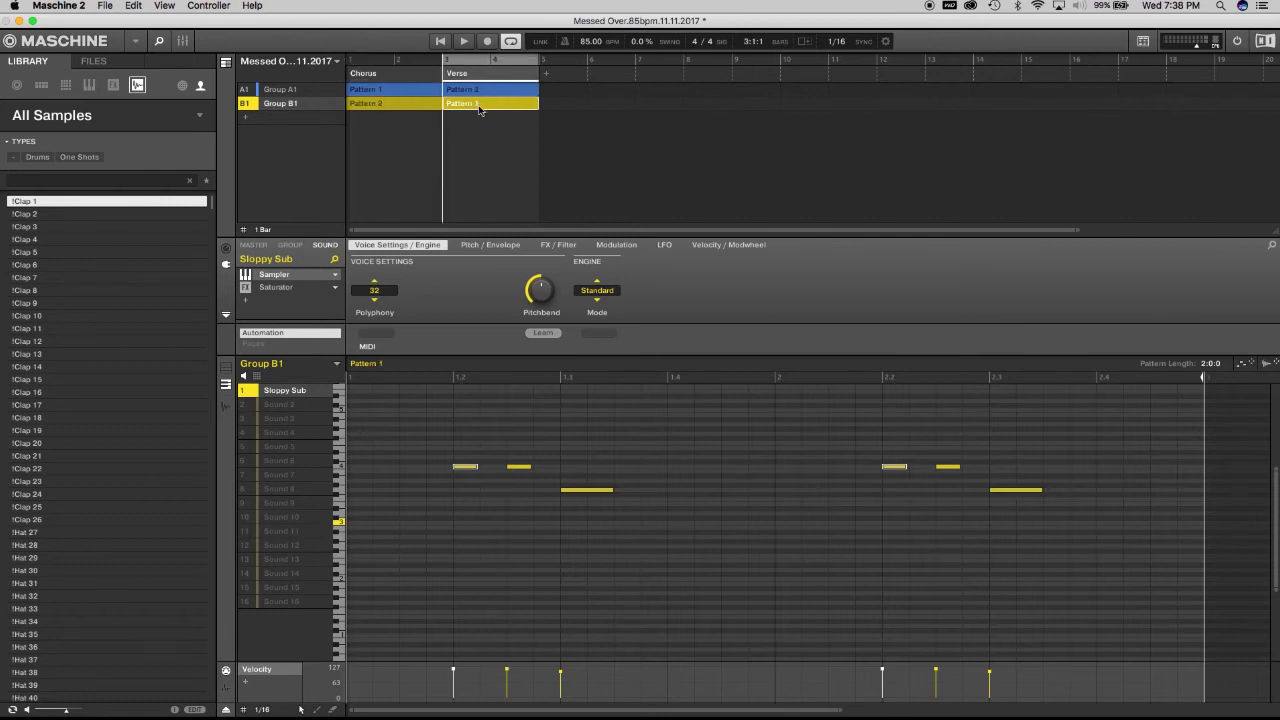
{"action": "left_click_drag", "start_coordinate": [557, 459], "coordinate": [633, 554]}
{"action": "double_click", "coordinate": [593, 495]}
{"action": "left_click_drag", "start_coordinate": [868, 455], "coordinate": [900, 474]}
{"action": "double_click", "coordinate": [900, 467]}
{"action": "key", "text": "space"}
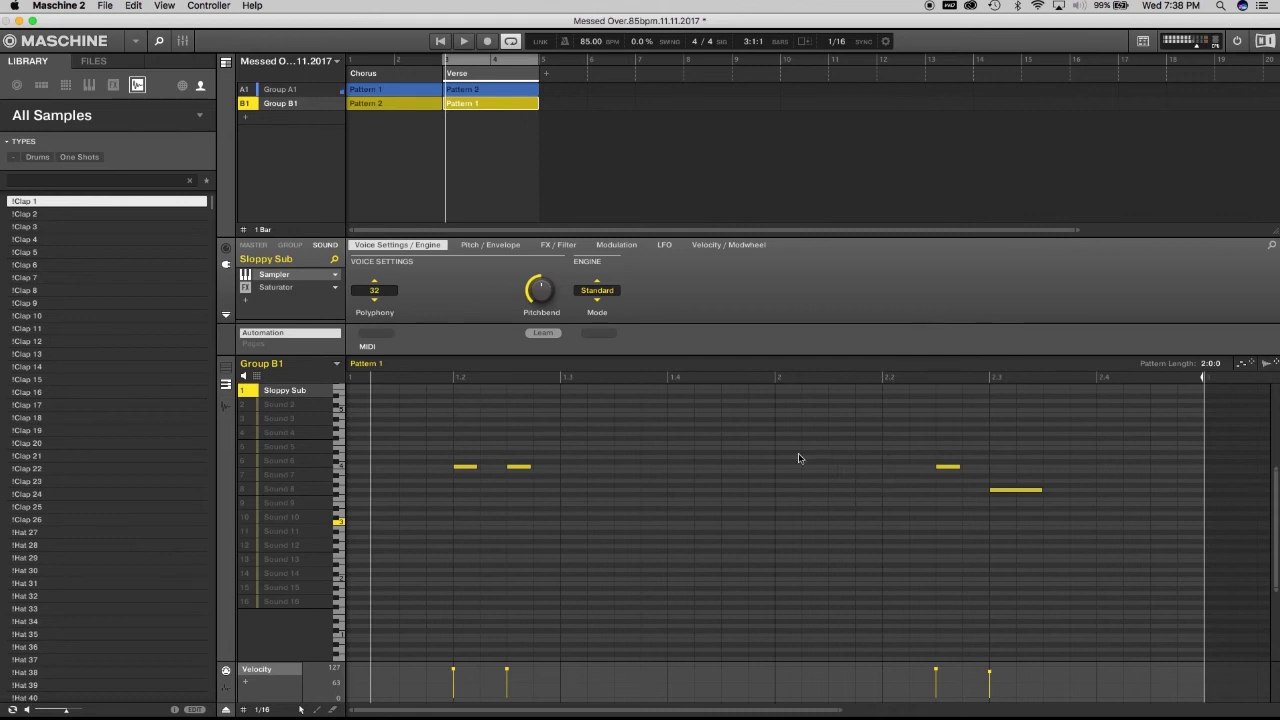
Add a third section at bar 5 of the arrangement and set it to the Verse scene
{"action": "left_click", "coordinate": [547, 76]}
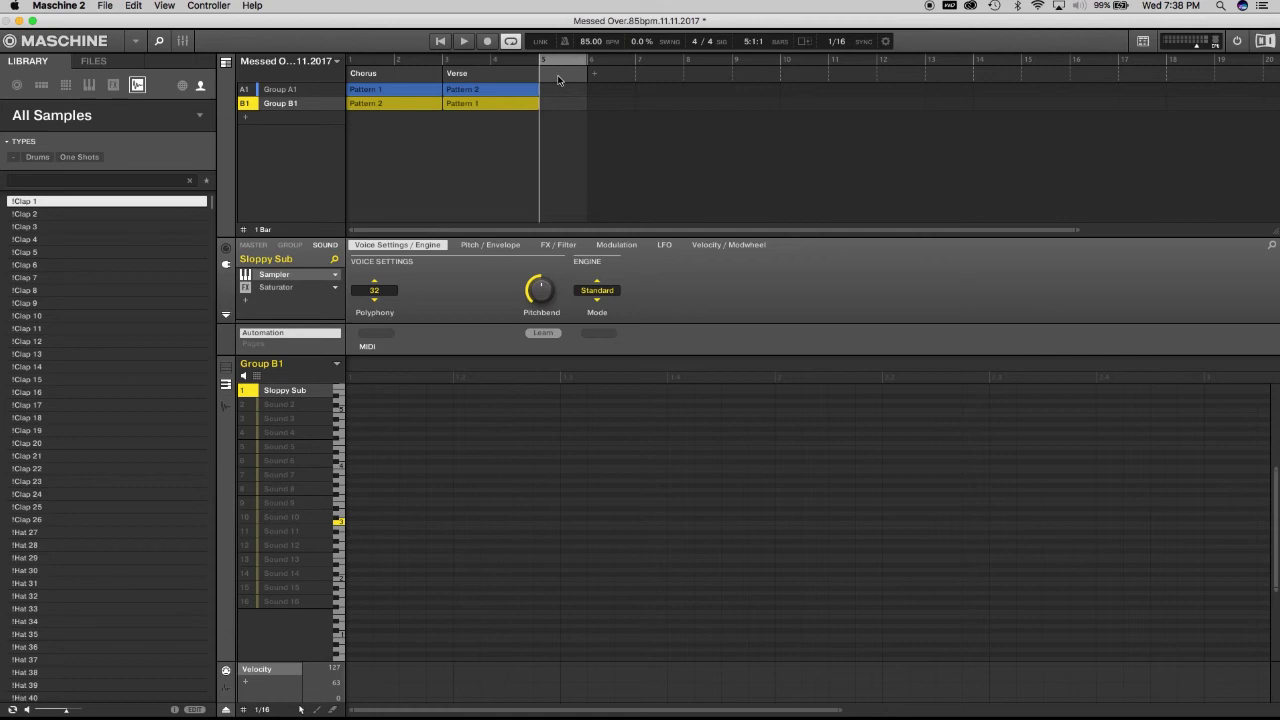
{"action": "key", "text": "super+v"}
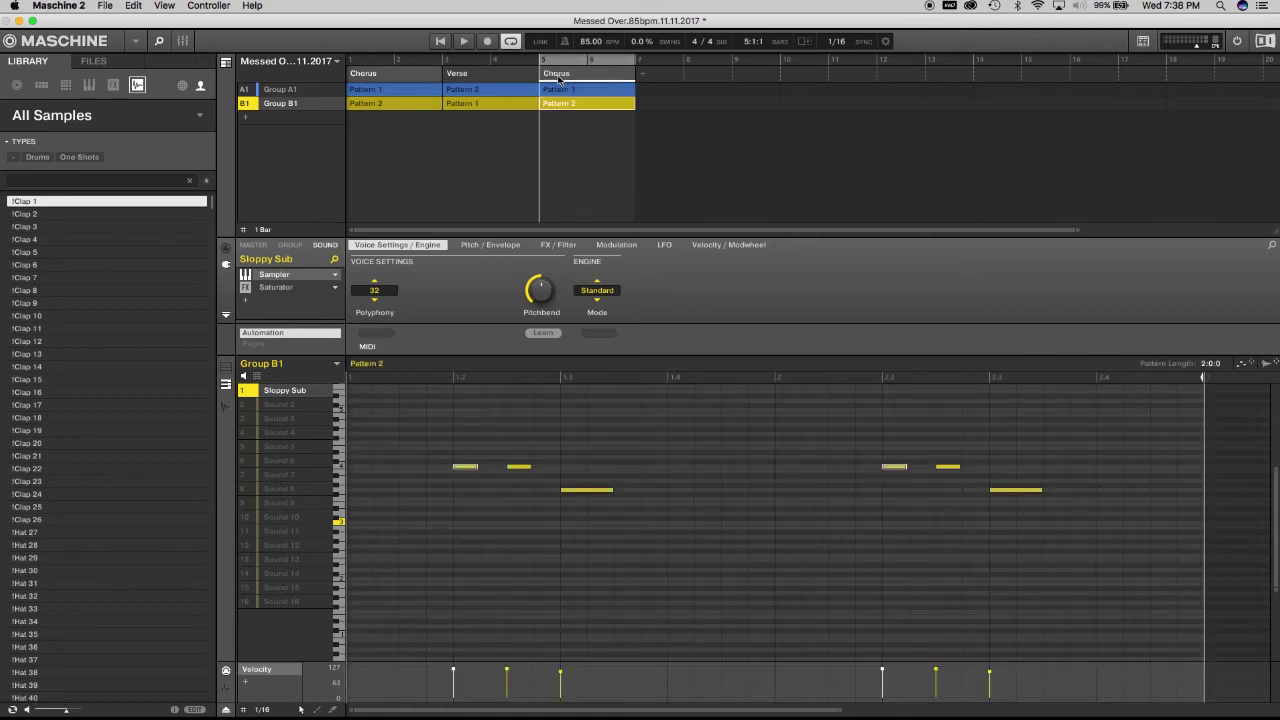
{"action": "scroll", "coordinate": [559, 78], "scroll_direction": "down", "scroll_amount": 1}
{"action": "key", "text": "BackSpace"}
{"action": "key", "text": "super+z"}
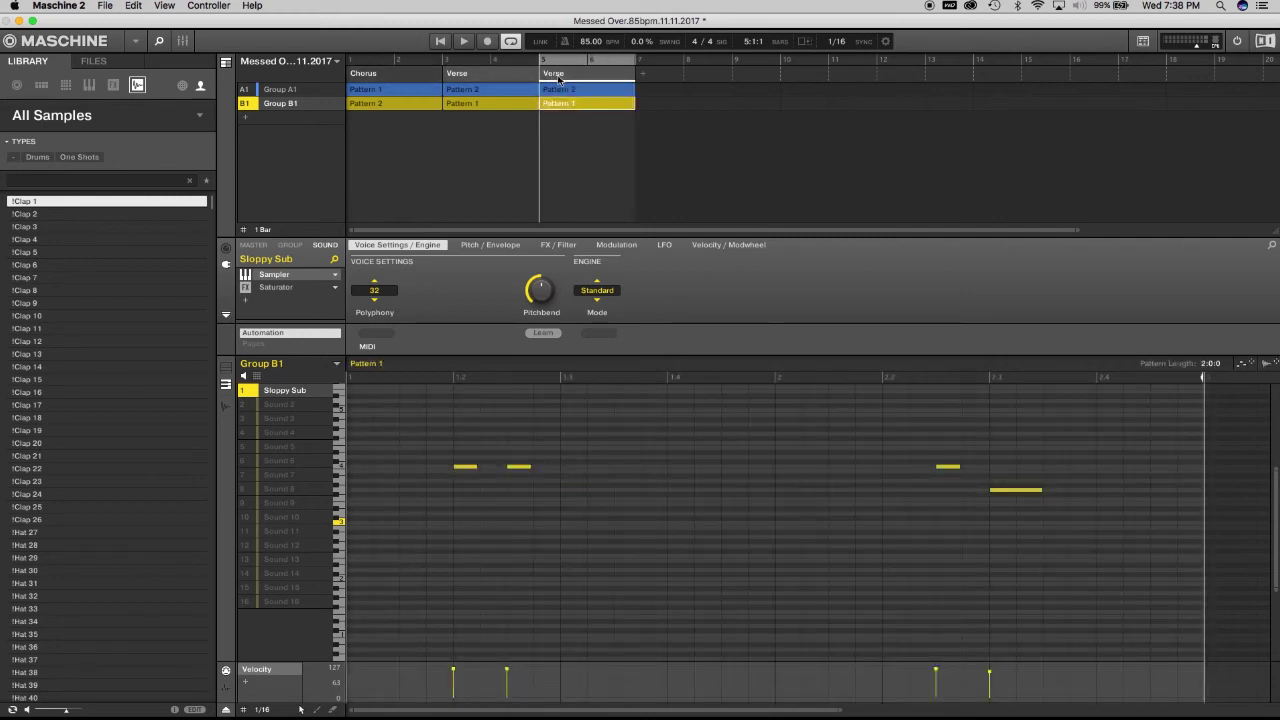
{"action": "key", "text": "super+shift+z"}
{"action": "left_click", "coordinate": [558, 80]}
{"action": "left_click", "coordinate": [558, 80]}
Make the Verse scene at bar 5 unique with its own patterns and check Group B1's pattern list
{"action": "right_click", "coordinate": [562, 77]}
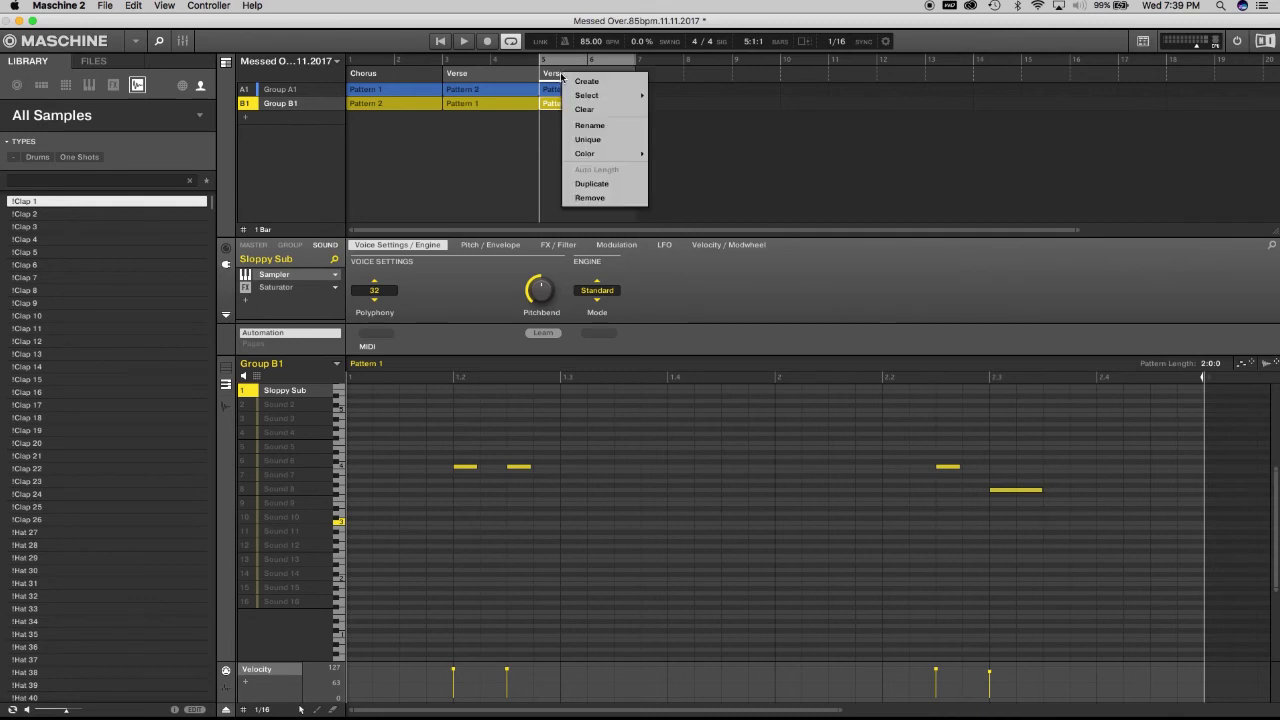
{"action": "left_click", "coordinate": [587, 140]}
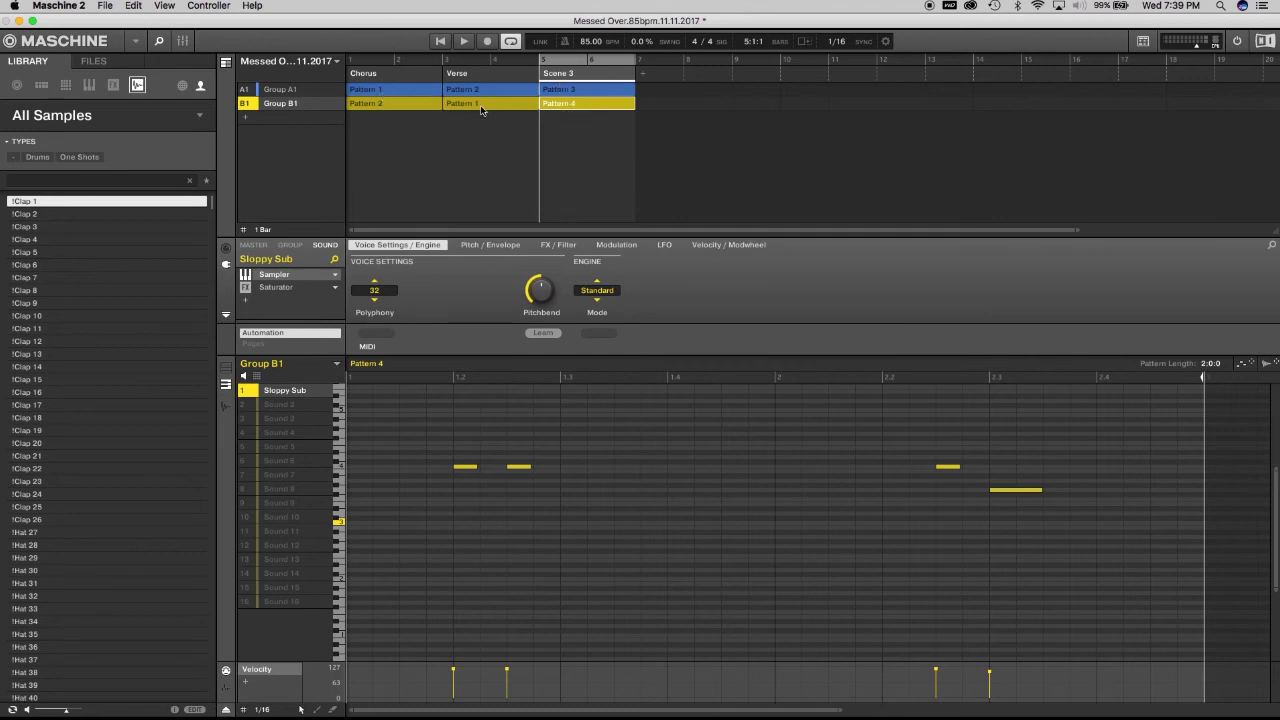
{"action": "left_click", "coordinate": [337, 364]}
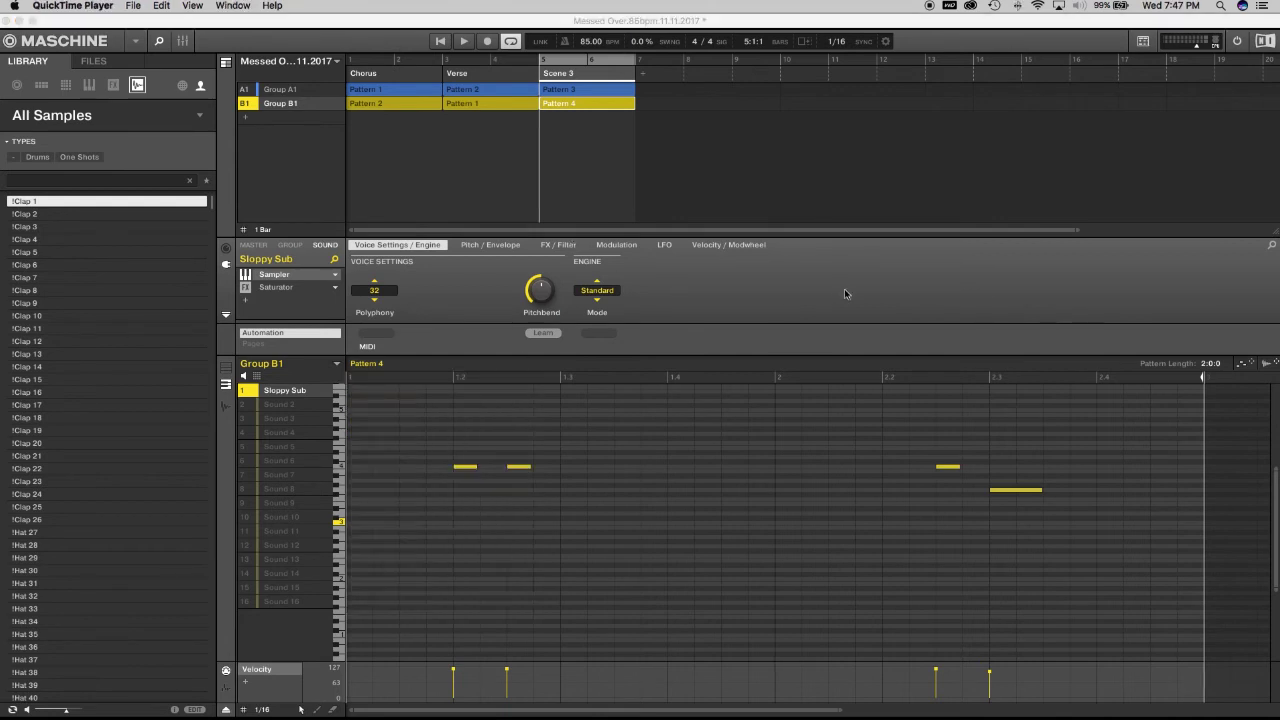
Move Scene 3 ahead of Verse to bar 3 of the arrangement and play it
{"action": "left_click", "coordinate": [601, 75]}
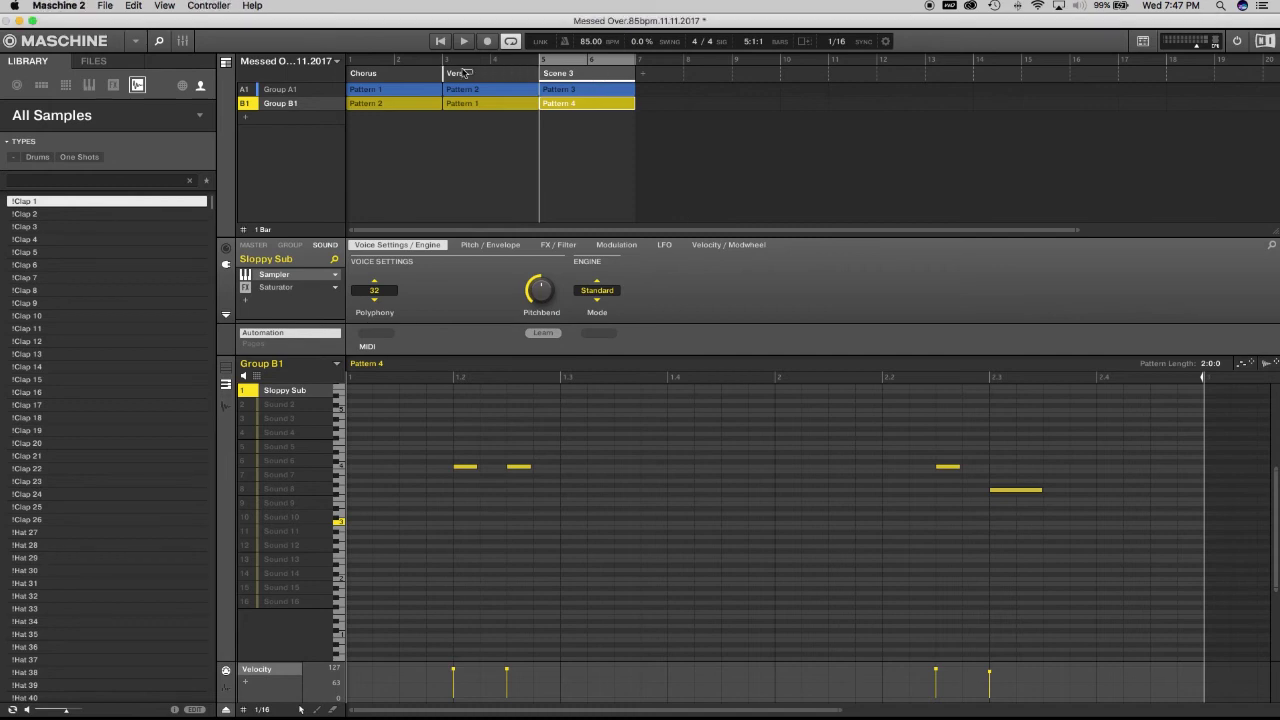
{"action": "left_click_drag", "start_coordinate": [461, 73], "coordinate": [461, 73]}
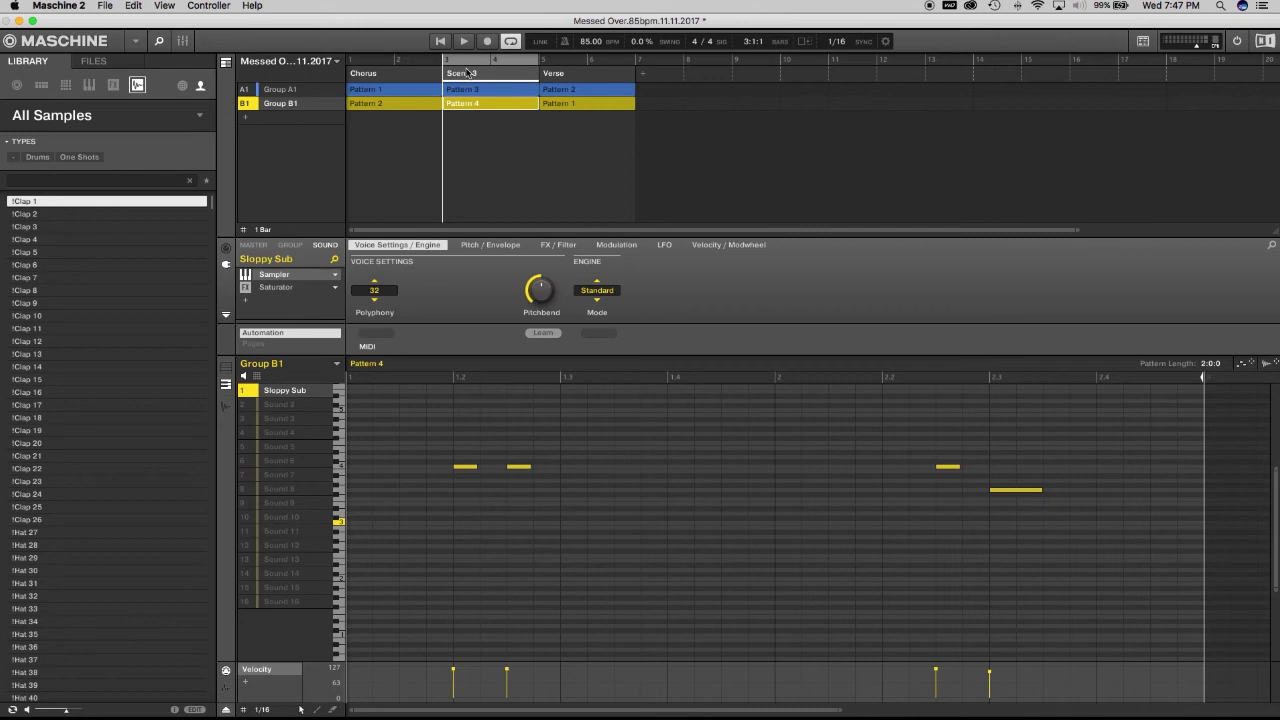
{"action": "key", "text": "space"}
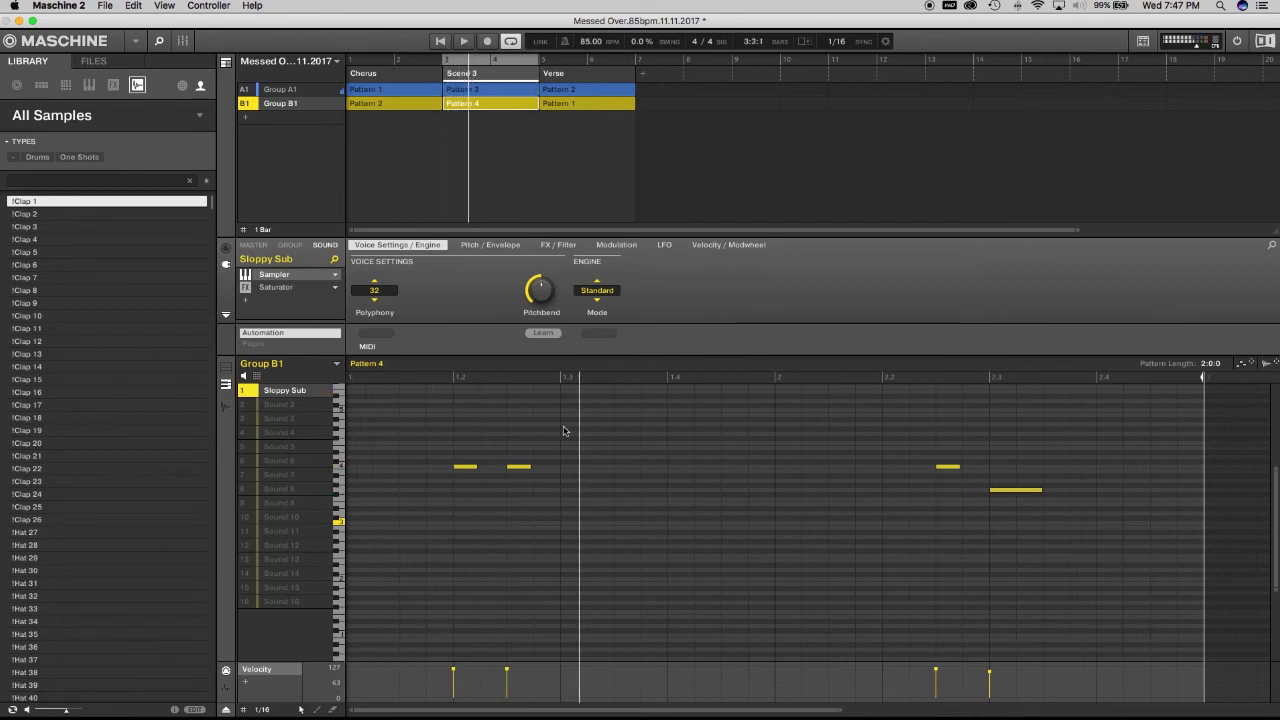
Delete the two Sloppy Sub notes in the first bar of Scene 3's Group B1 pattern and play it back
{"action": "left_click_drag", "start_coordinate": [437, 446], "coordinate": [578, 499]}
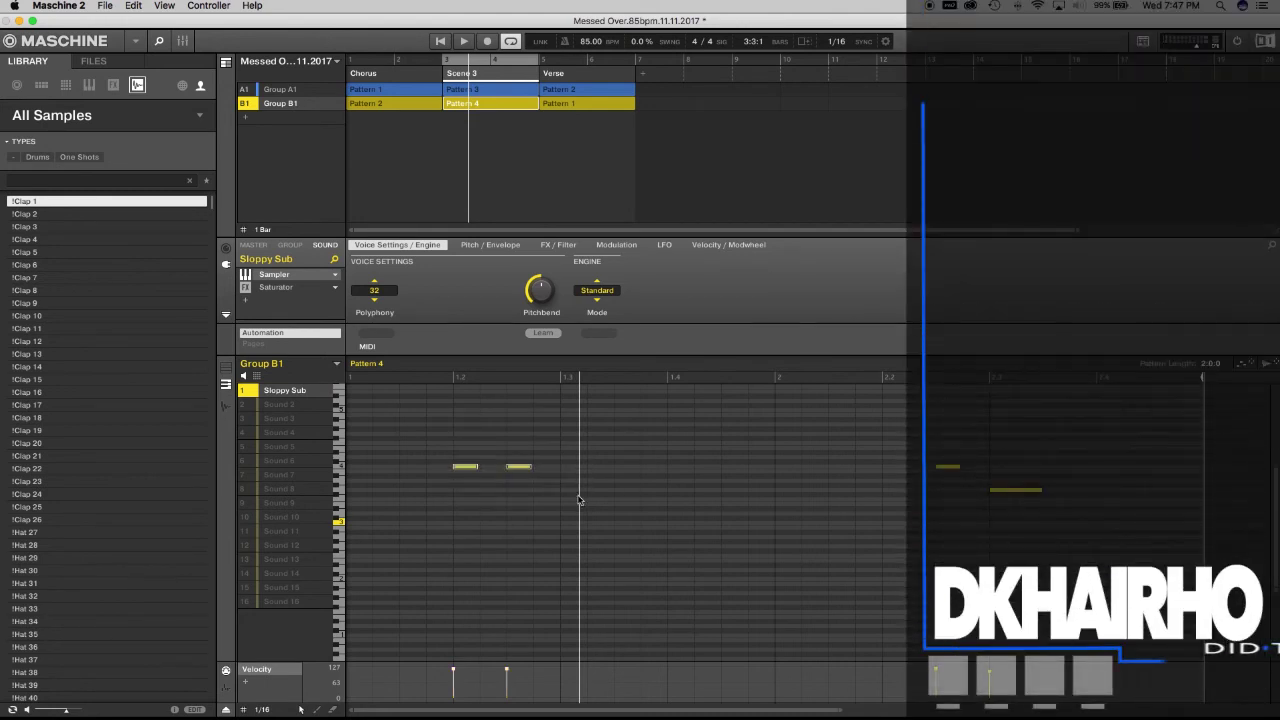
{"action": "key", "text": "Delete"}
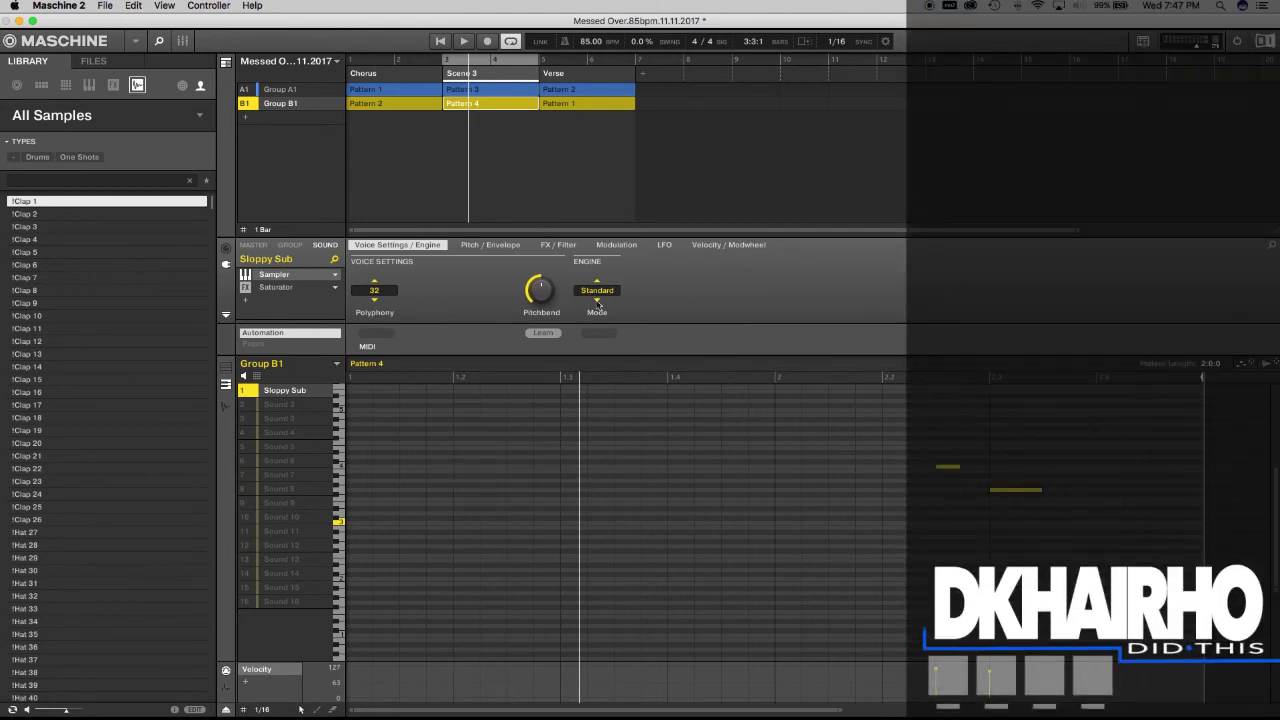
{"action": "key", "text": "space"}
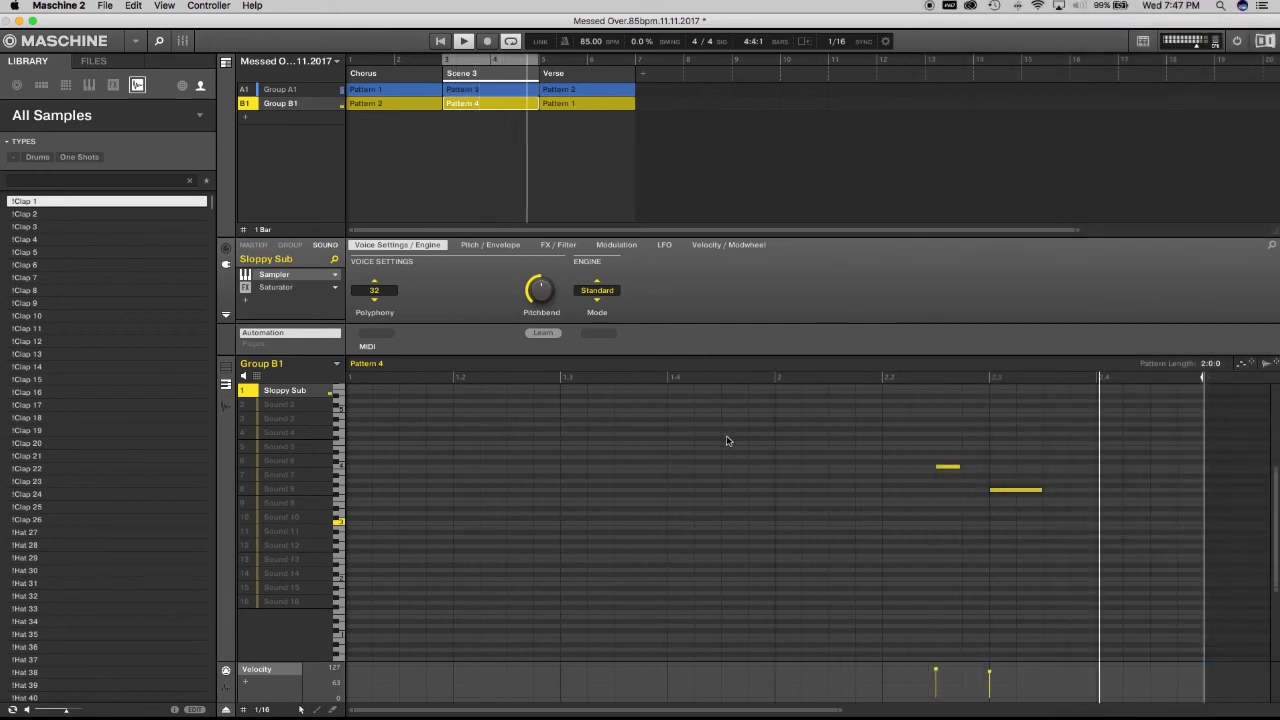
Play the Verse section at bar 5 and review its Group B1 Sloppy Sub pattern
{"action": "left_click", "coordinate": [593, 73]}
{"action": "left_click", "coordinate": [463, 41]}
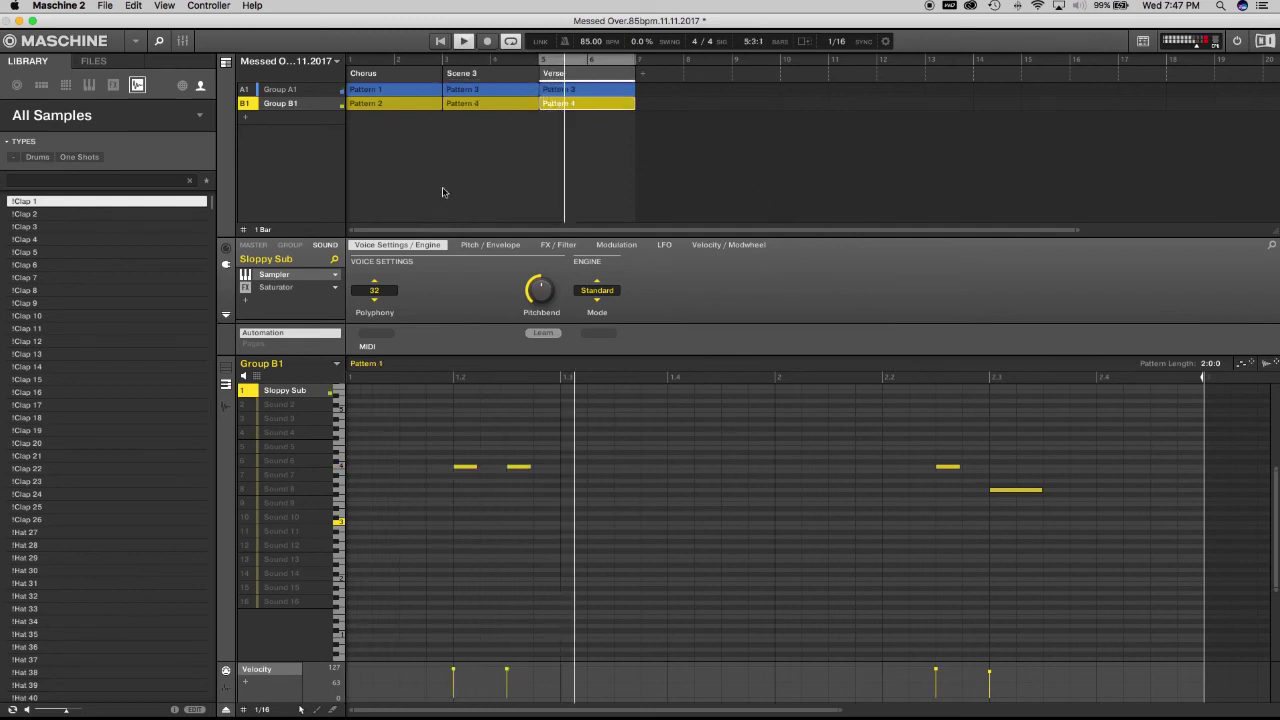
{"action": "left_click_drag", "start_coordinate": [566, 440], "coordinate": [533, 556]}
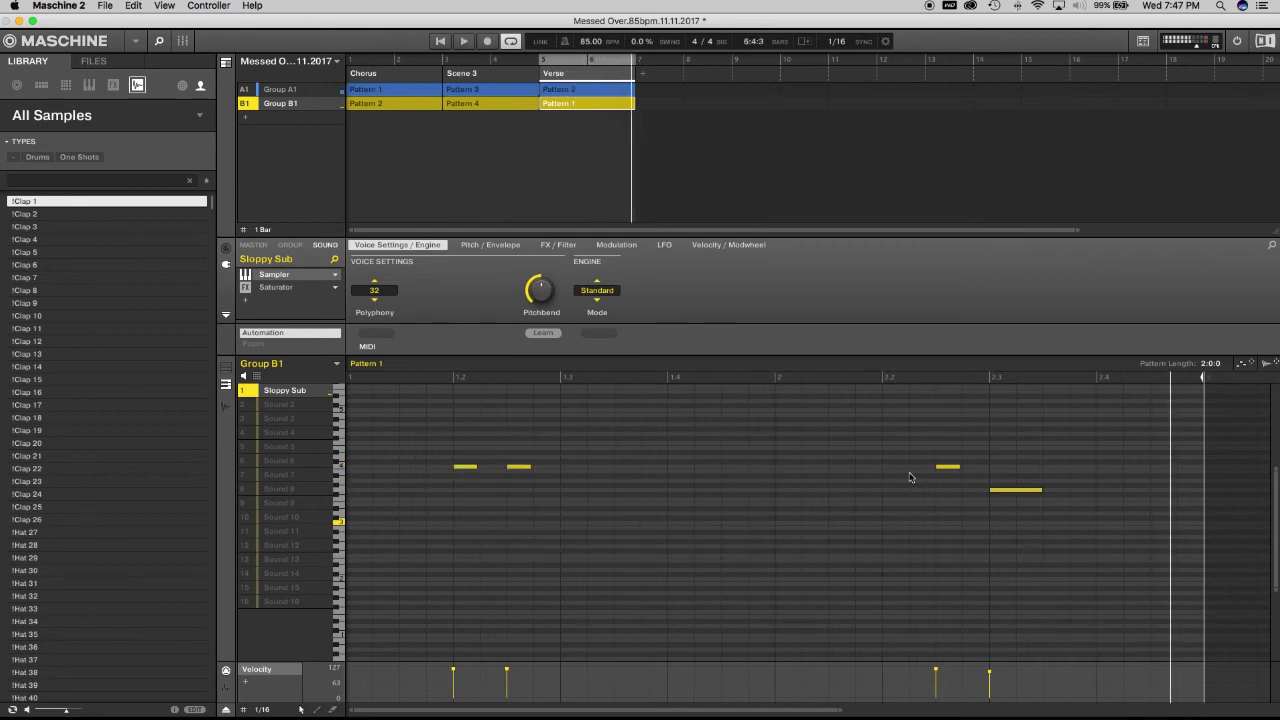
{"action": "left_click", "coordinate": [362, 66]}
{"action": "left_click_drag", "start_coordinate": [424, 430], "coordinate": [1178, 606]}
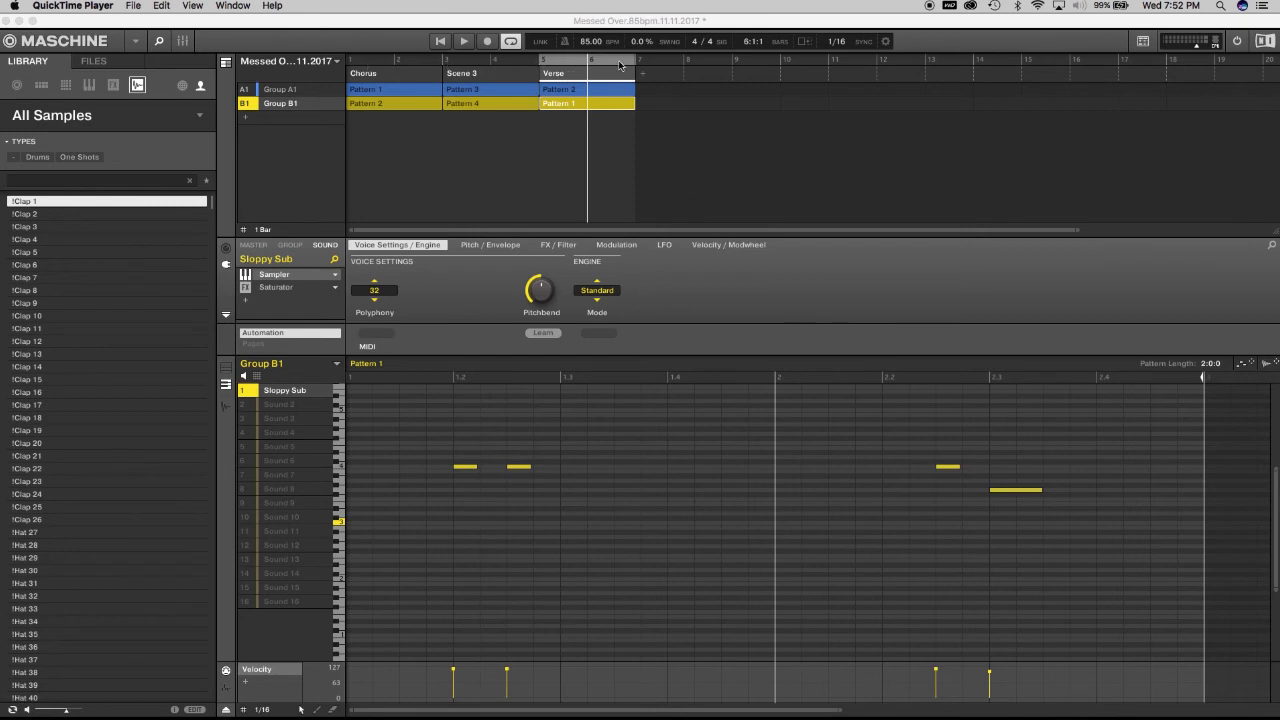
Toggle loop playback, leave it on, and audition the looped Verse section
{"action": "left_click", "coordinate": [511, 42]}
{"action": "left_click", "coordinate": [512, 43]}
{"action": "left_click", "coordinate": [513, 44]}
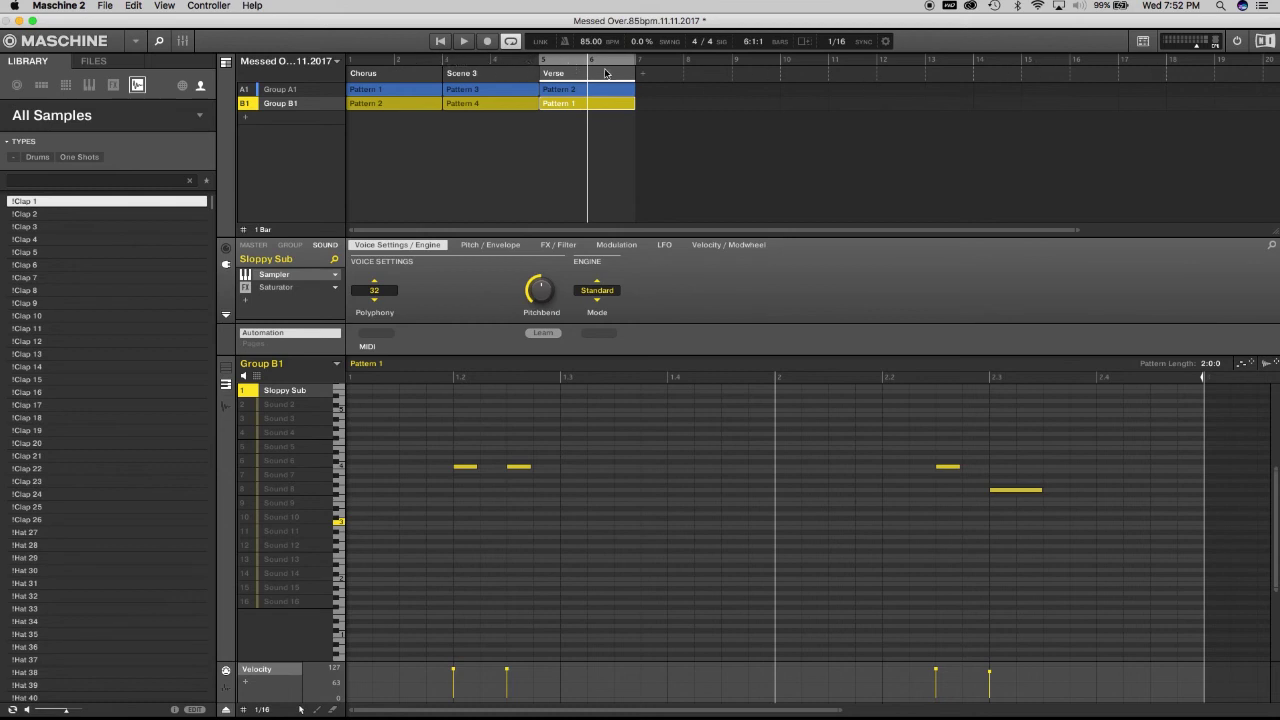
{"action": "key", "text": "space"}
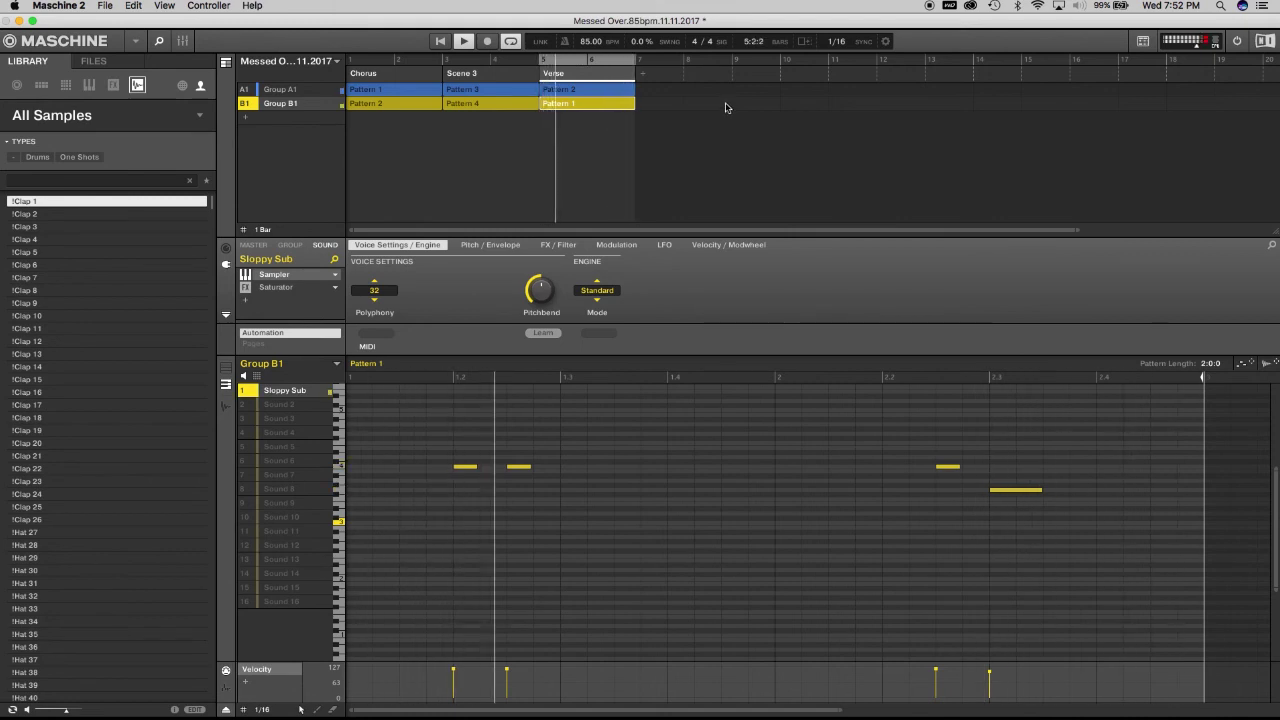
{"action": "key", "text": "space"}
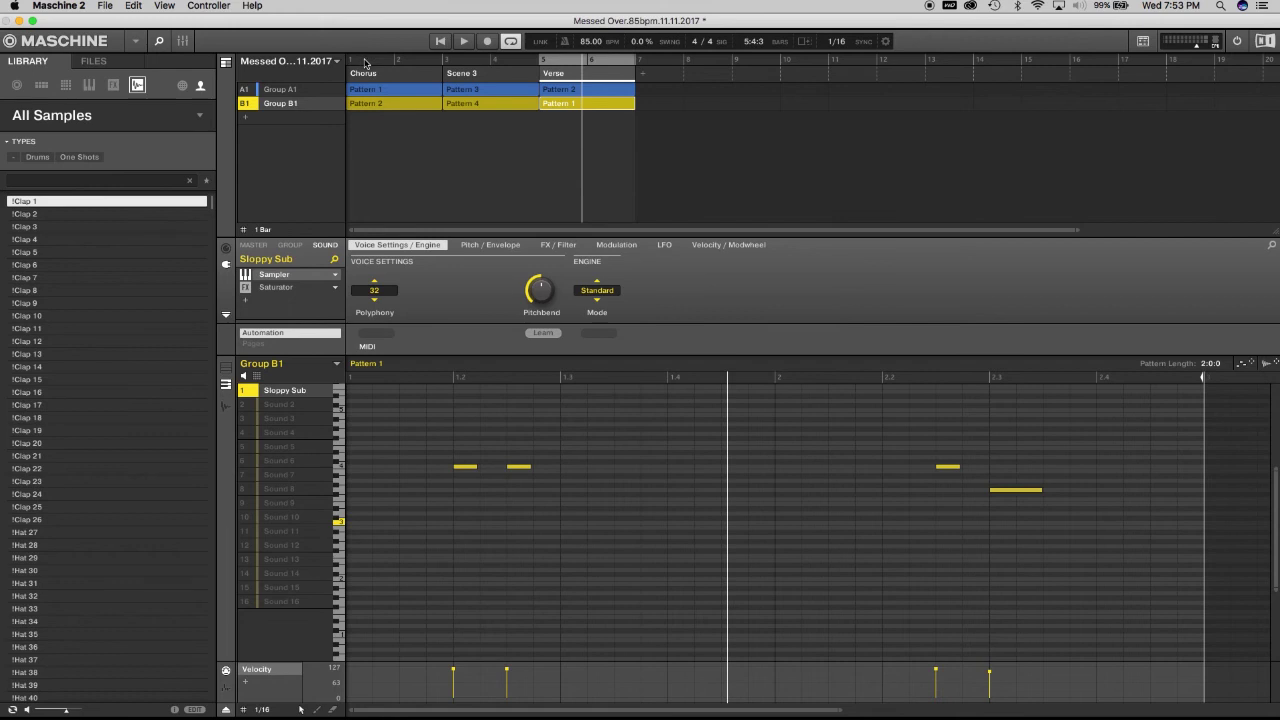
Extend the loop across the Chorus, Scene 3 and Verse sections and play the arrangement from bar 1
{"action": "left_click", "coordinate": [365, 63]}
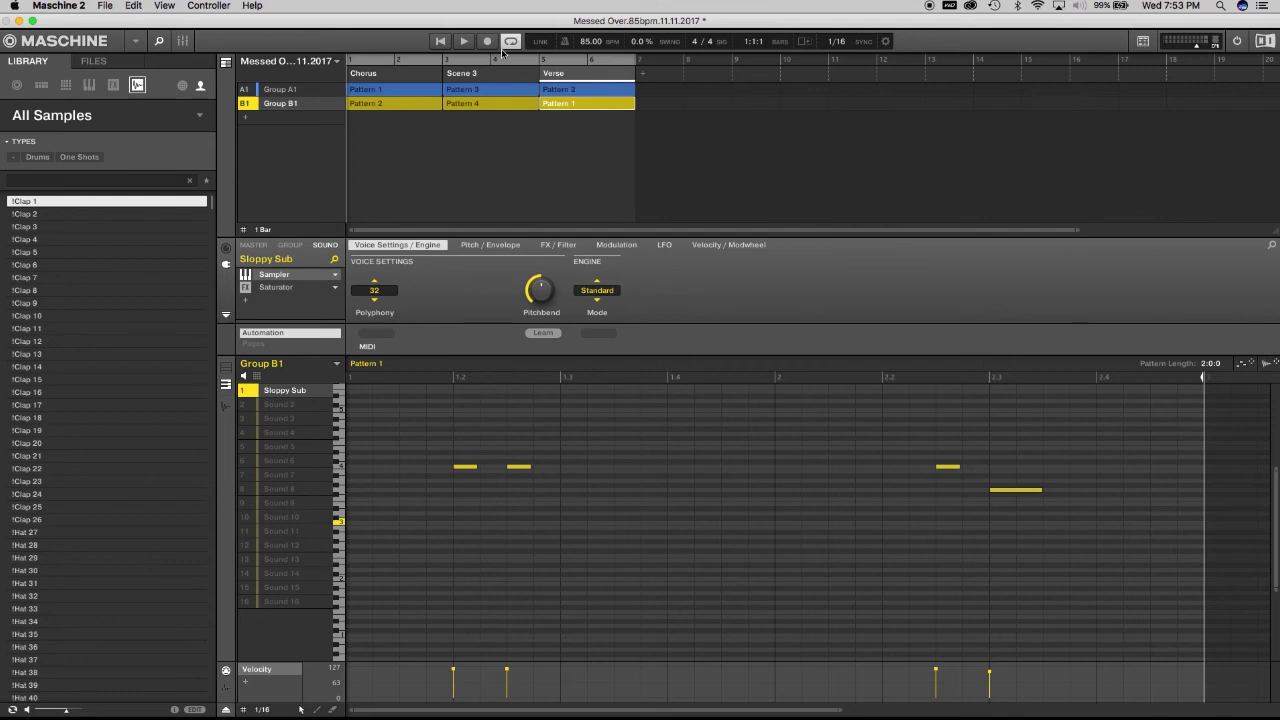
{"action": "key", "text": "space"}
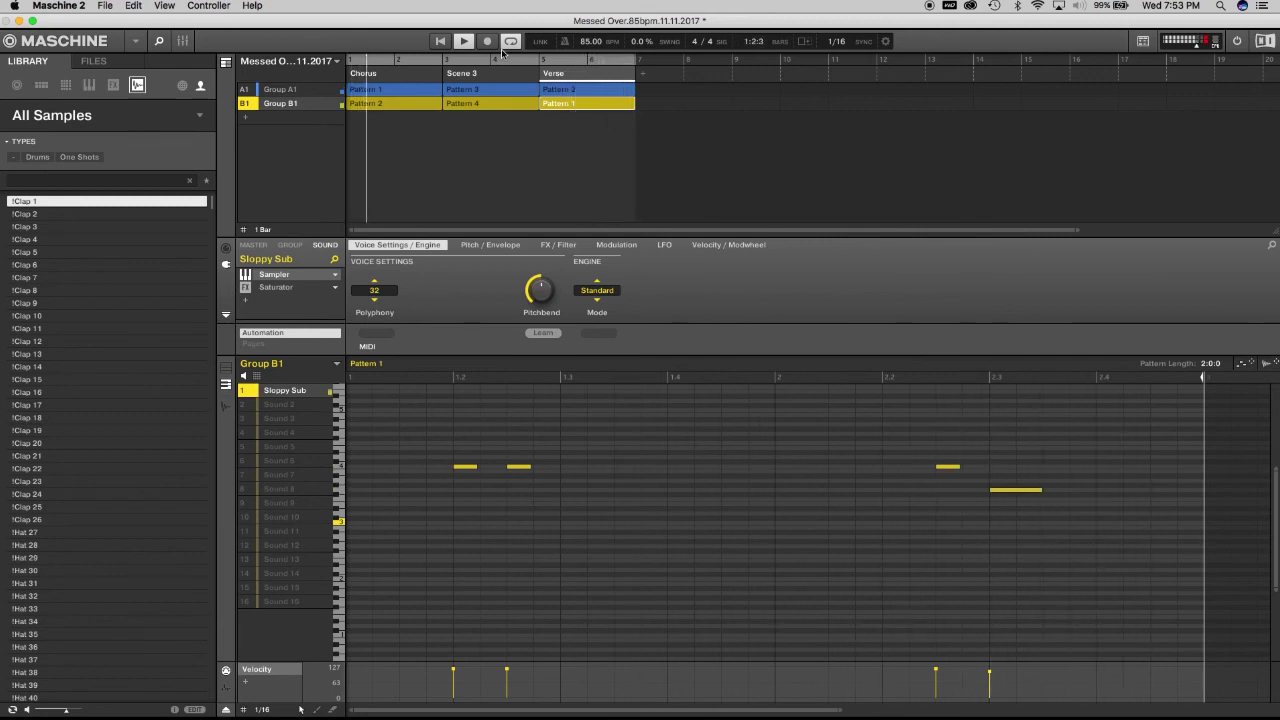
{"action": "key", "text": "space"}
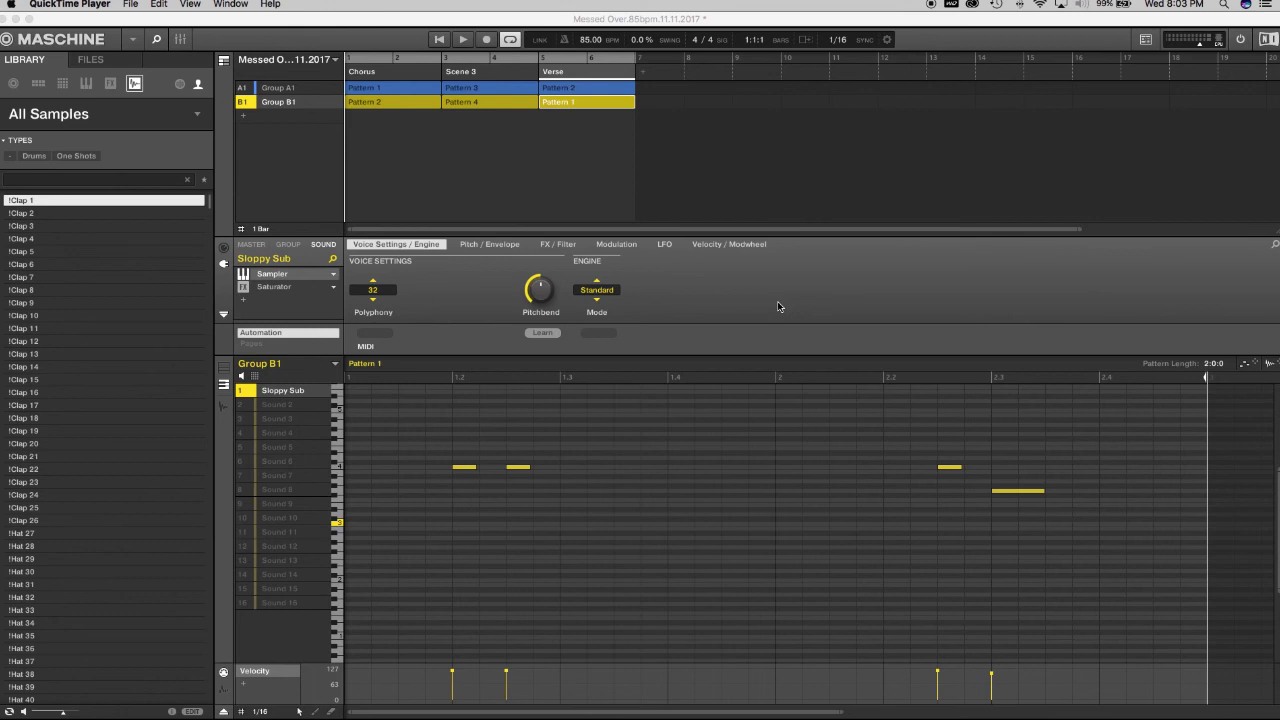
Open the Export Arrangement as Audio dialog and set the export source to Sound Outputs
{"action": "left_click", "coordinate": [778, 306]}
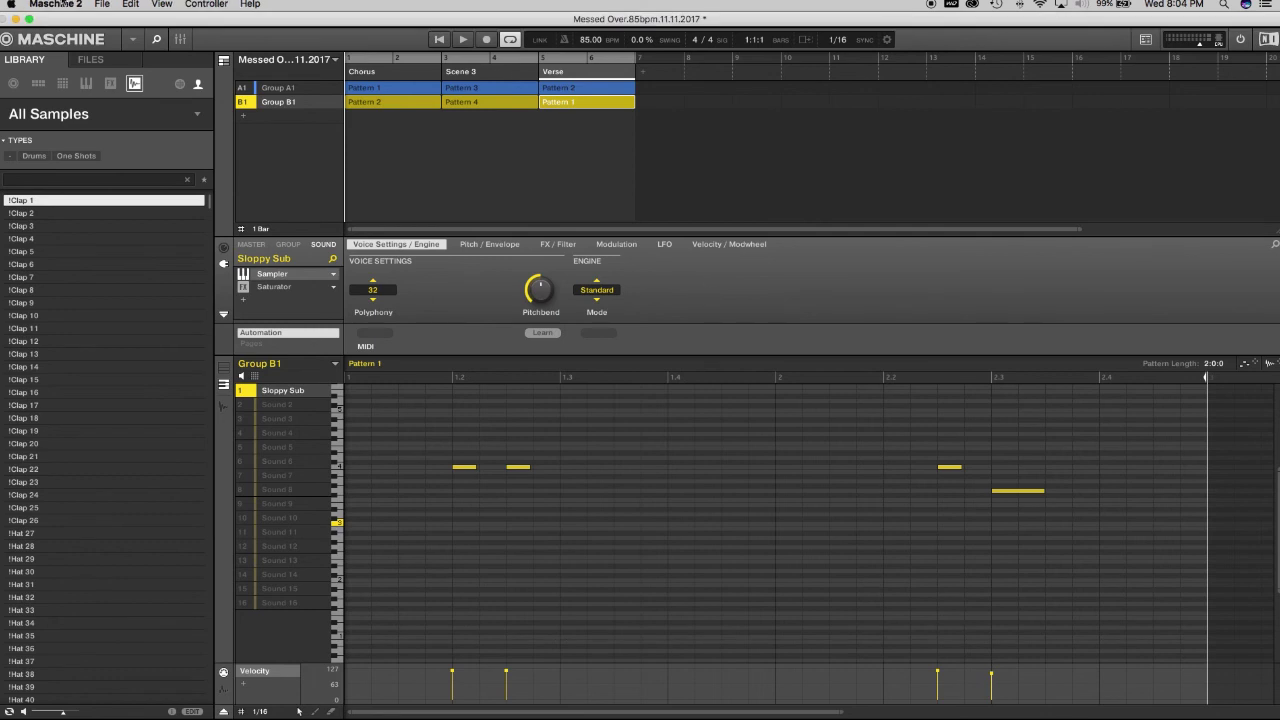
{"action": "left_click", "coordinate": [101, 5]}
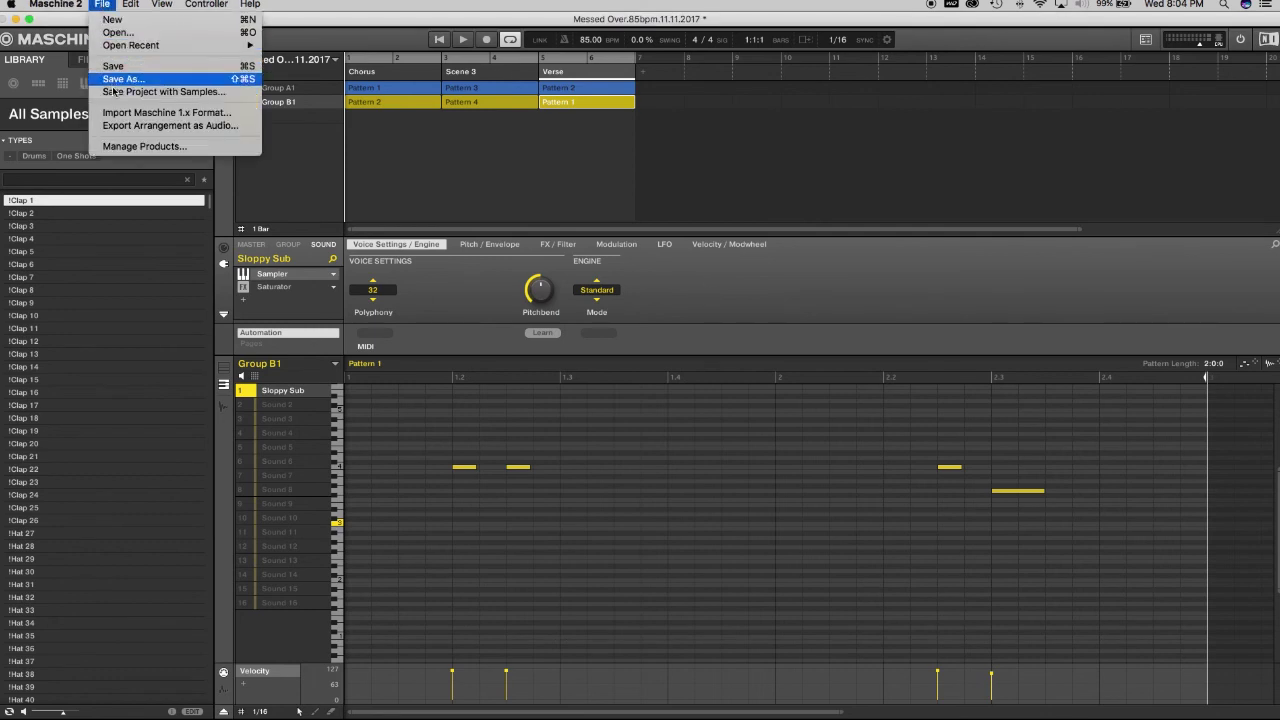
{"action": "left_click", "coordinate": [126, 126]}
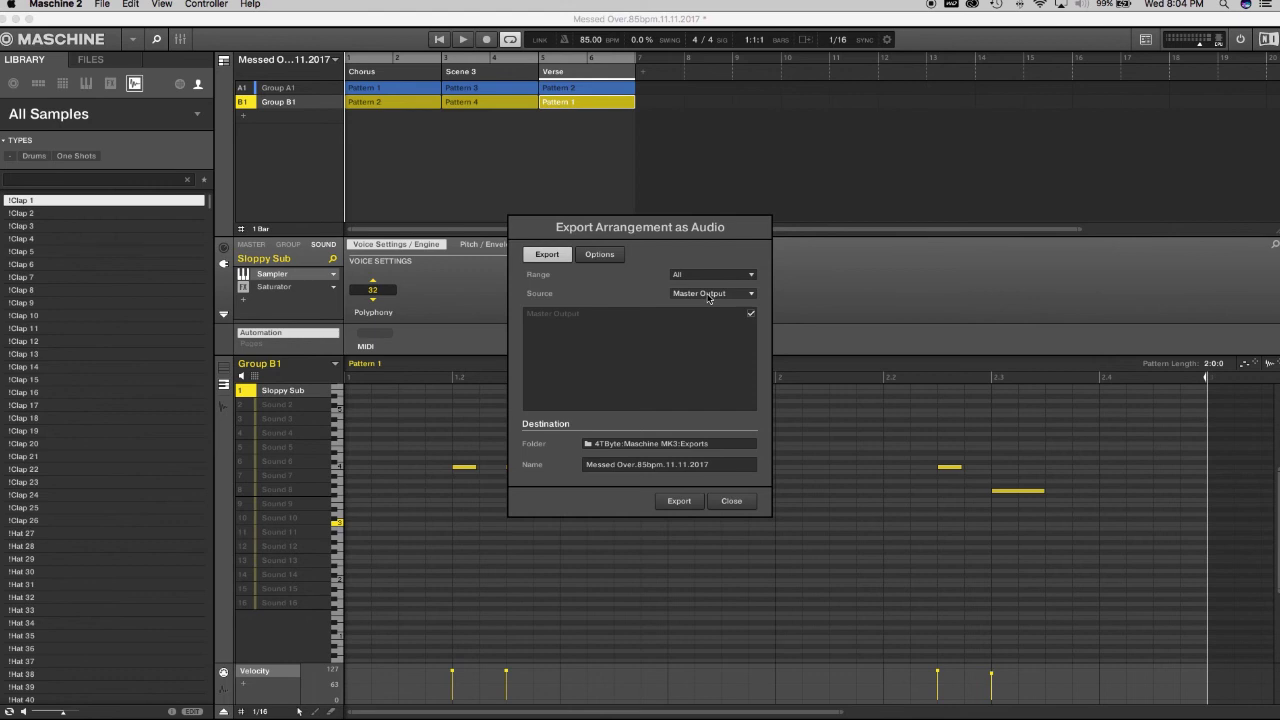
{"action": "left_click", "coordinate": [708, 294]}
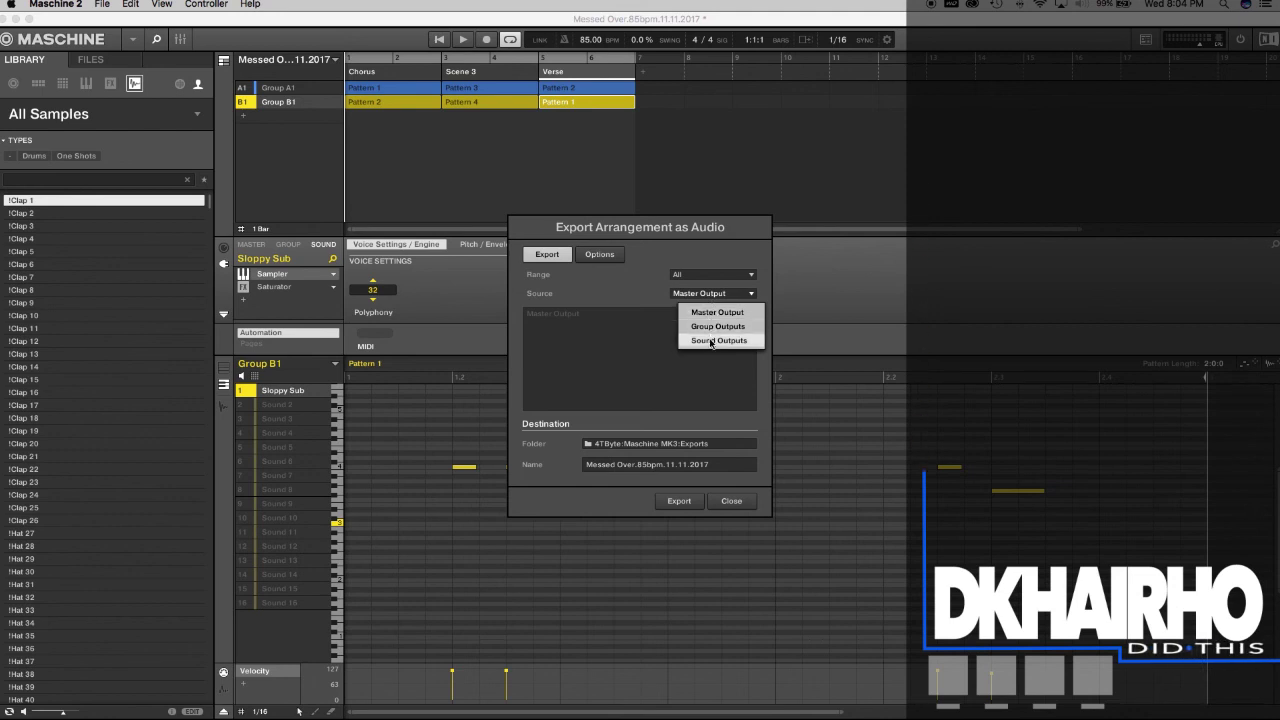
{"action": "left_click", "coordinate": [716, 341]}
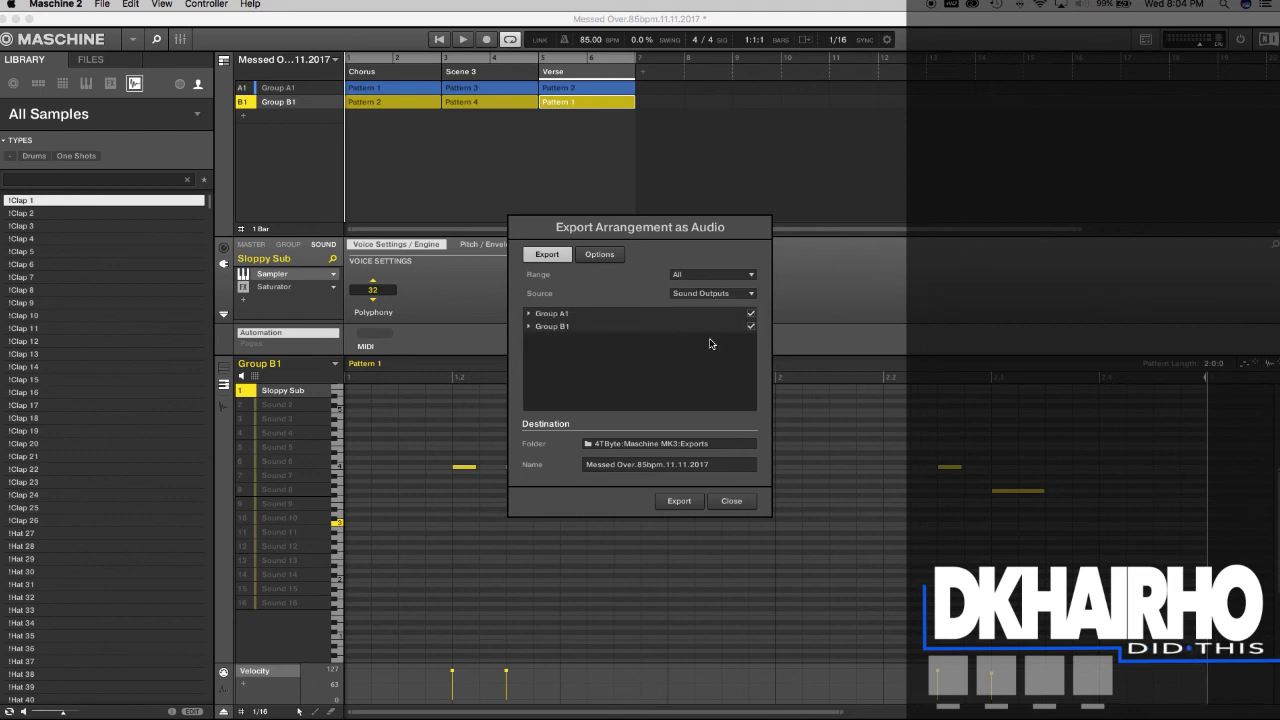
Review the individual sounds listed under Group A1 and Group B1, and switch the export source to Group Outputs
{"action": "left_click", "coordinate": [529, 314]}
{"action": "left_click", "coordinate": [529, 390]}
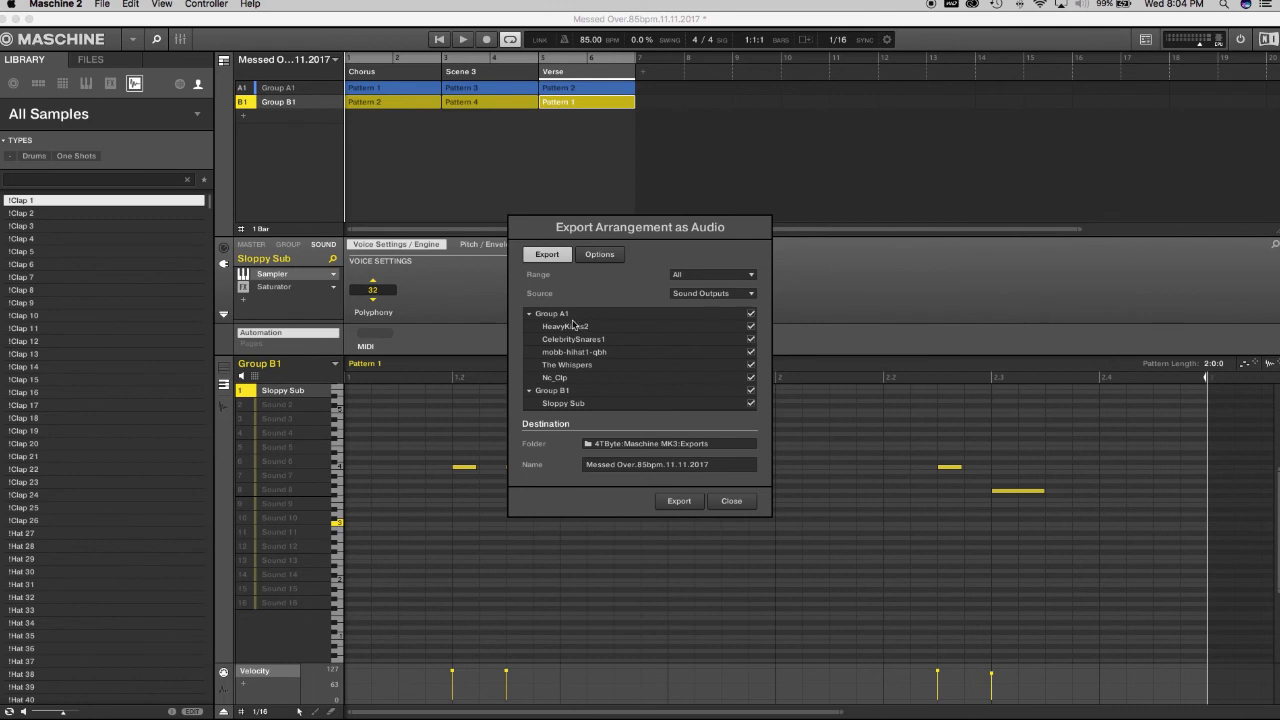
{"action": "left_click", "coordinate": [529, 316]}
{"action": "left_click", "coordinate": [529, 326]}
{"action": "left_click", "coordinate": [731, 294]}
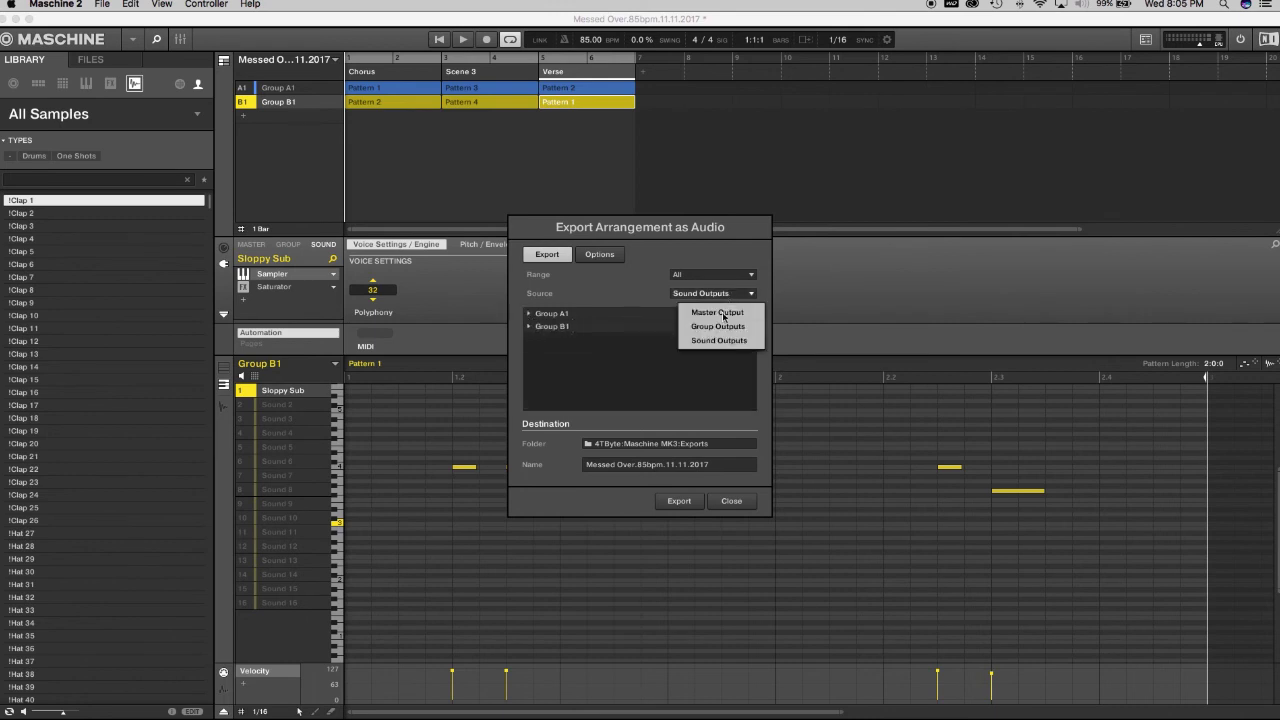
{"action": "left_click", "coordinate": [722, 326]}
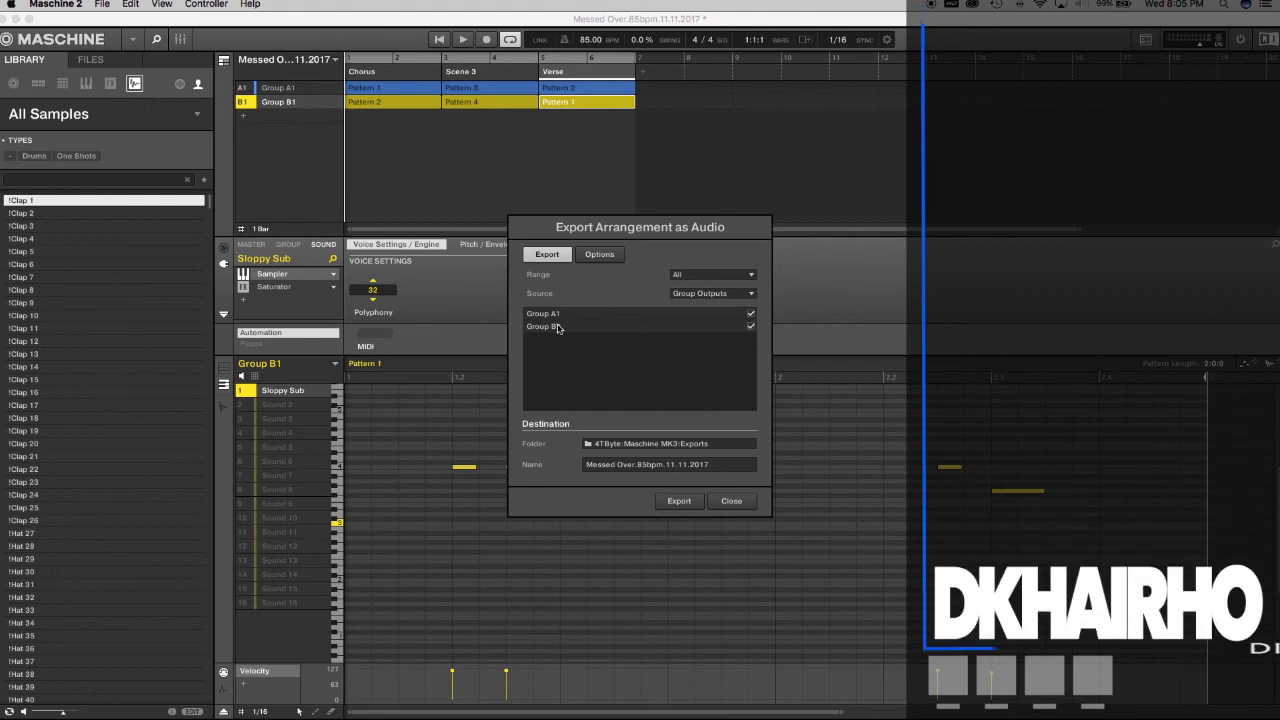
Select WAV as the export file type, check the available sample rates and bit depths, and start the export
{"action": "left_click", "coordinate": [607, 259]}
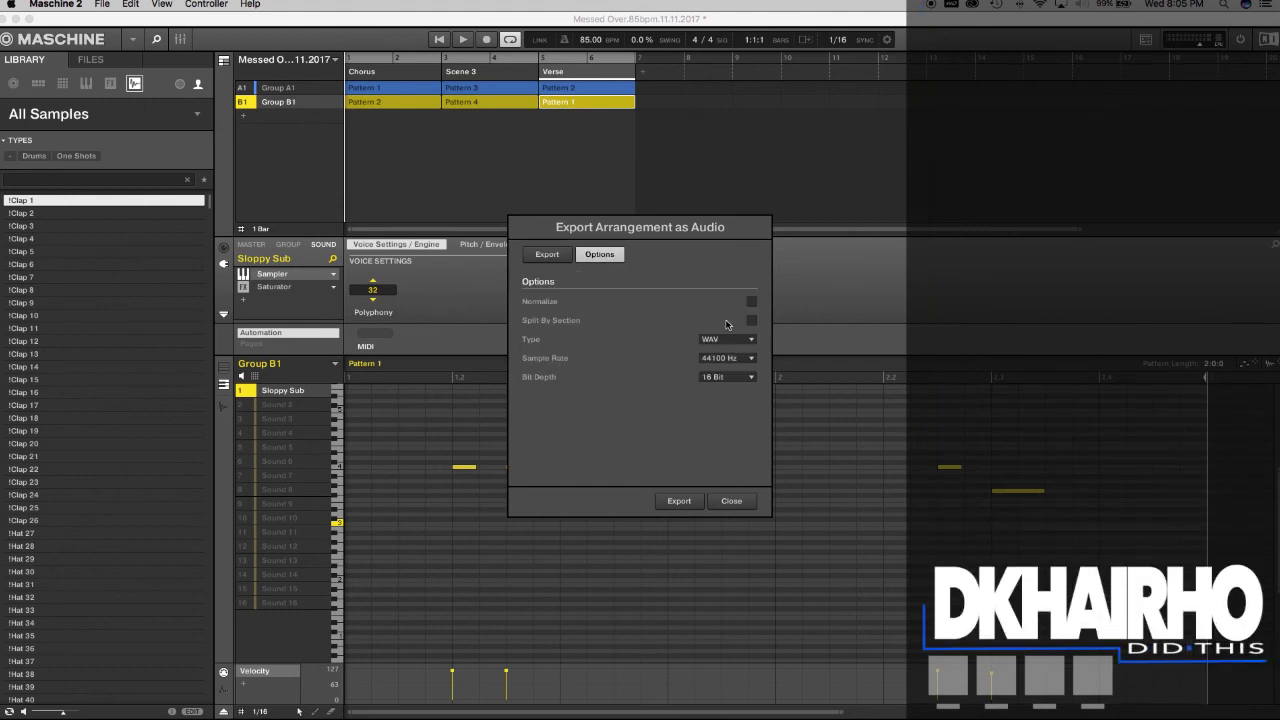
{"action": "left_click", "coordinate": [752, 340]}
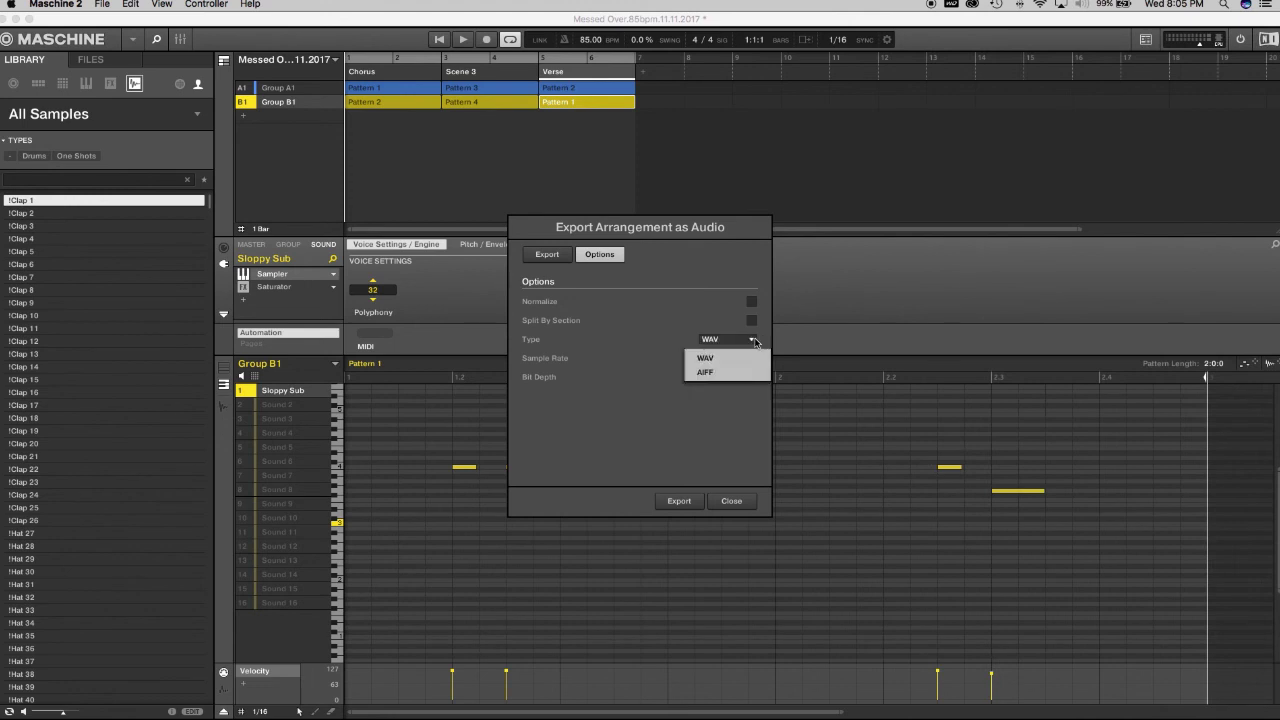
{"action": "left_click", "coordinate": [709, 360]}
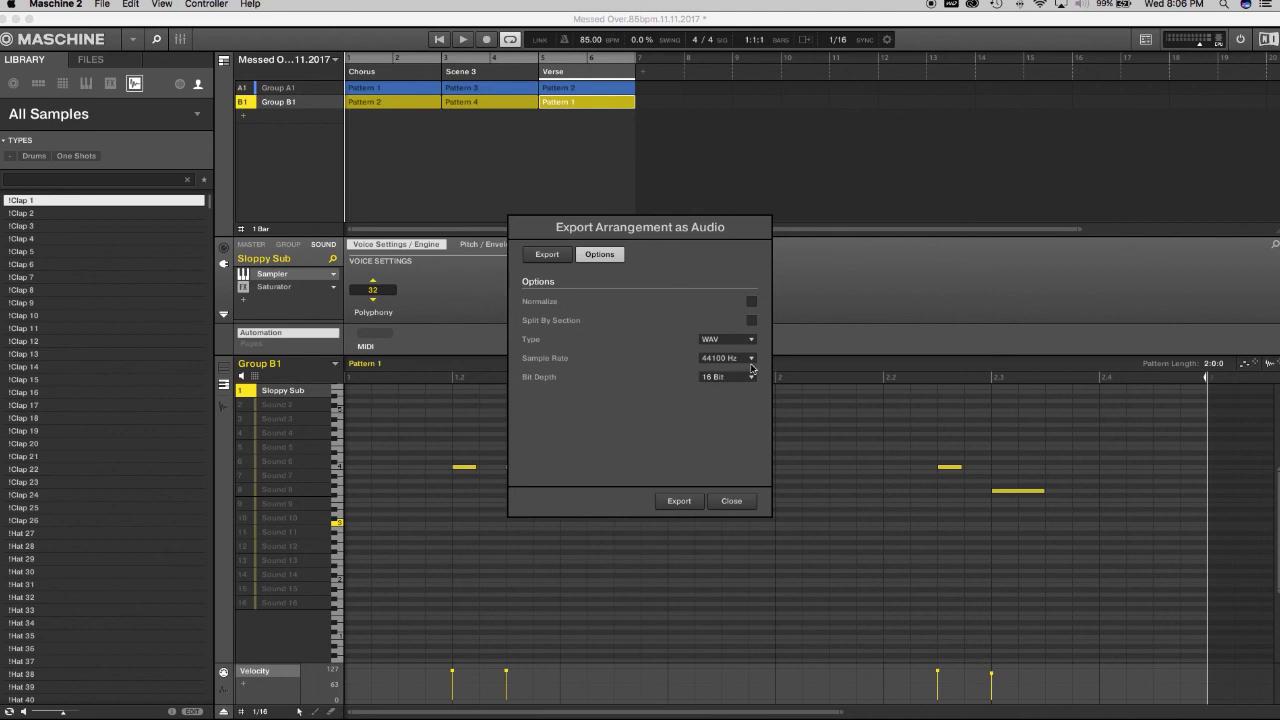
{"action": "left_click", "coordinate": [752, 360]}
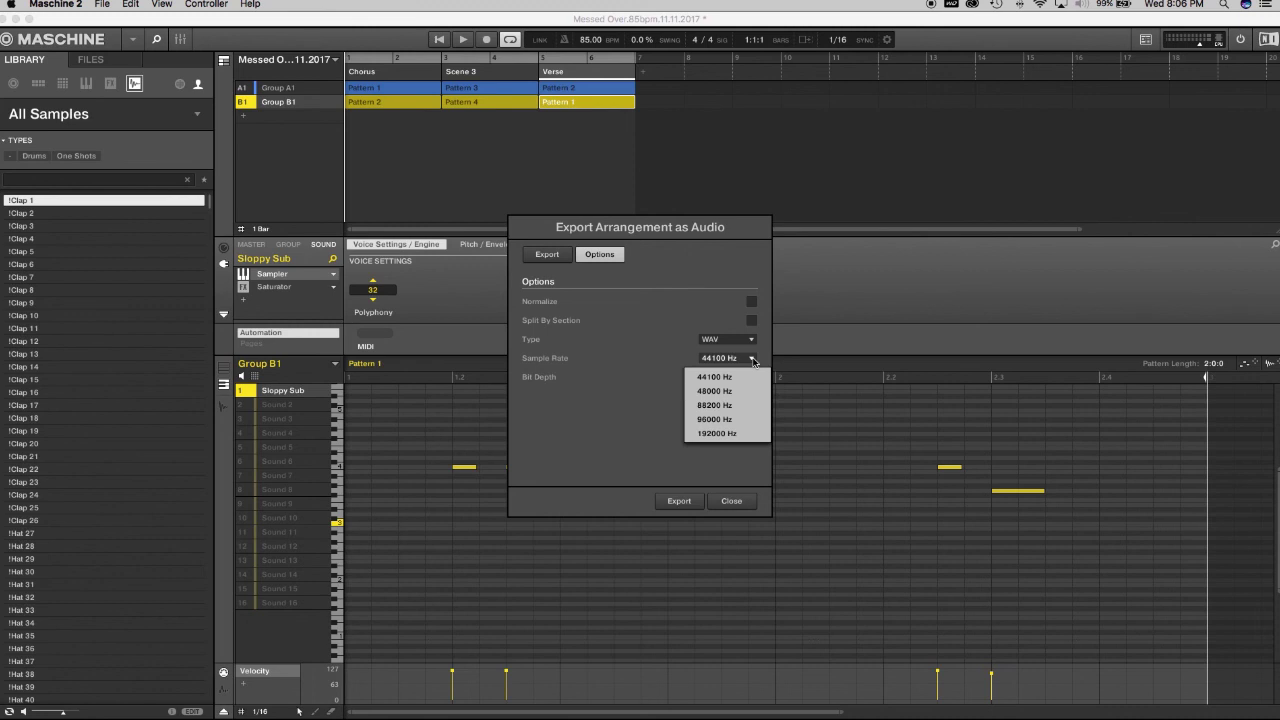
{"action": "left_click", "coordinate": [661, 373]}
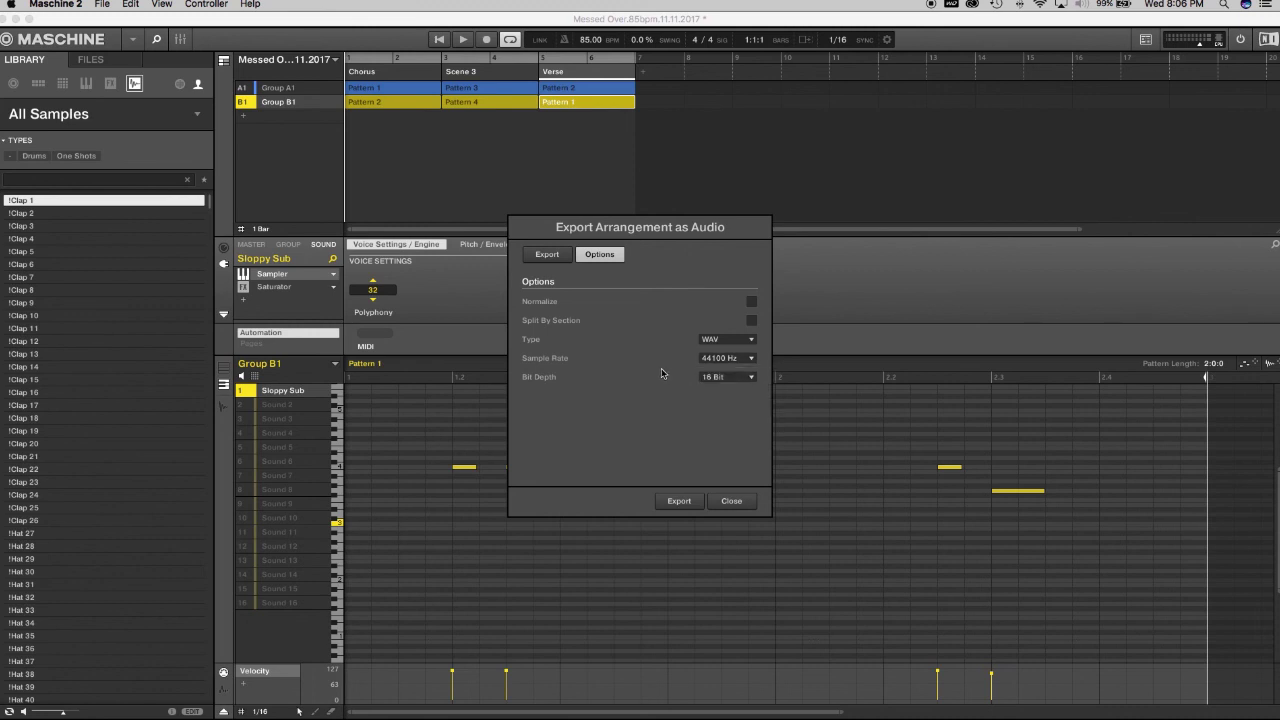
{"action": "left_click", "coordinate": [733, 378]}
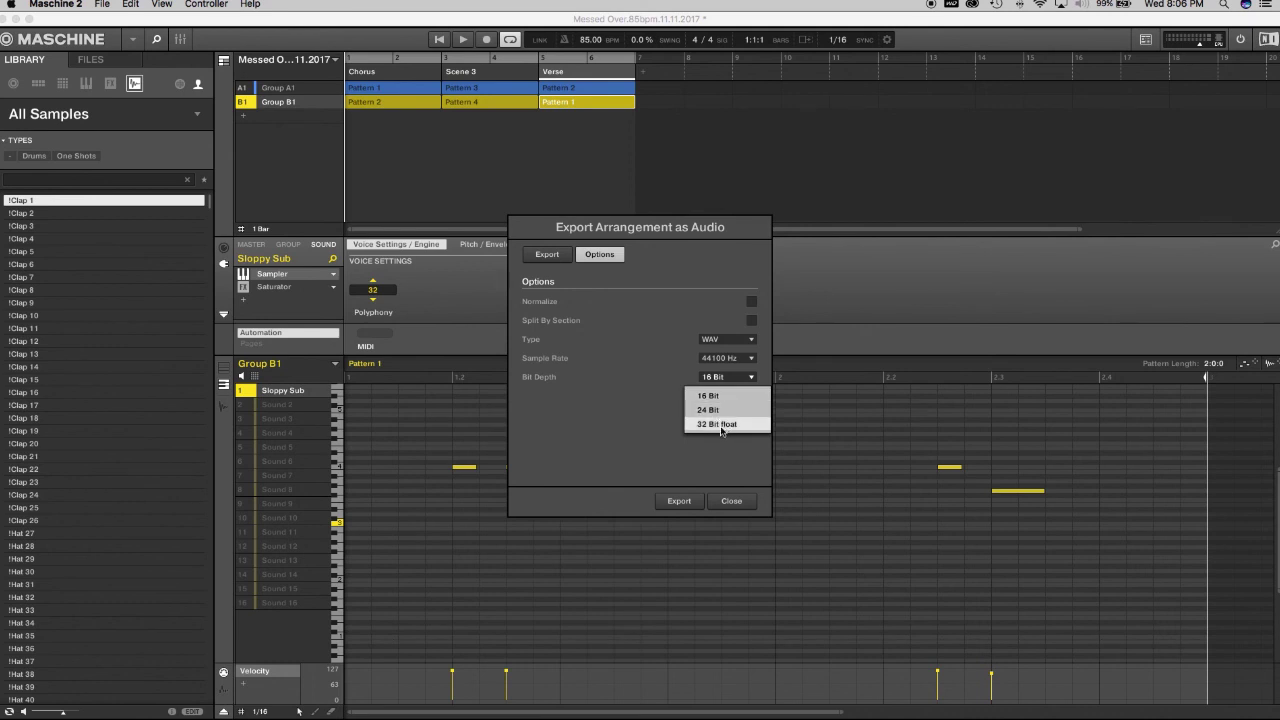
{"action": "left_click", "coordinate": [641, 442]}
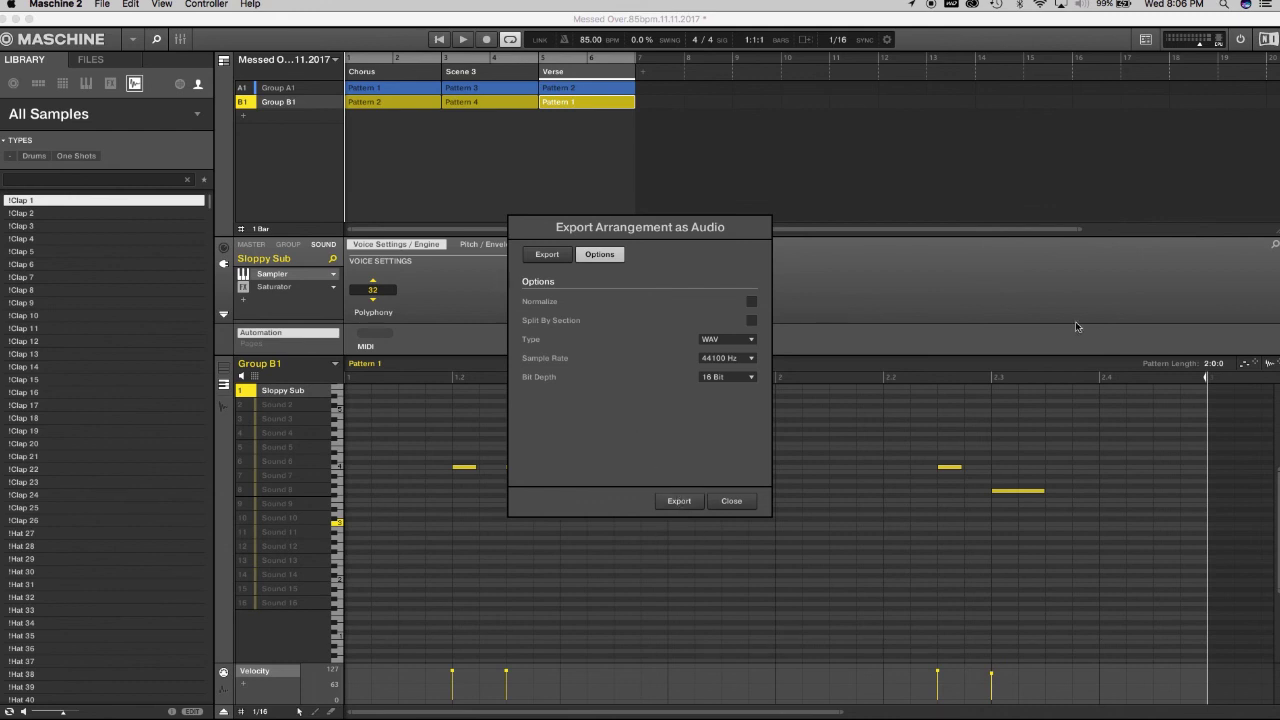
{"action": "left_click", "coordinate": [682, 506]}
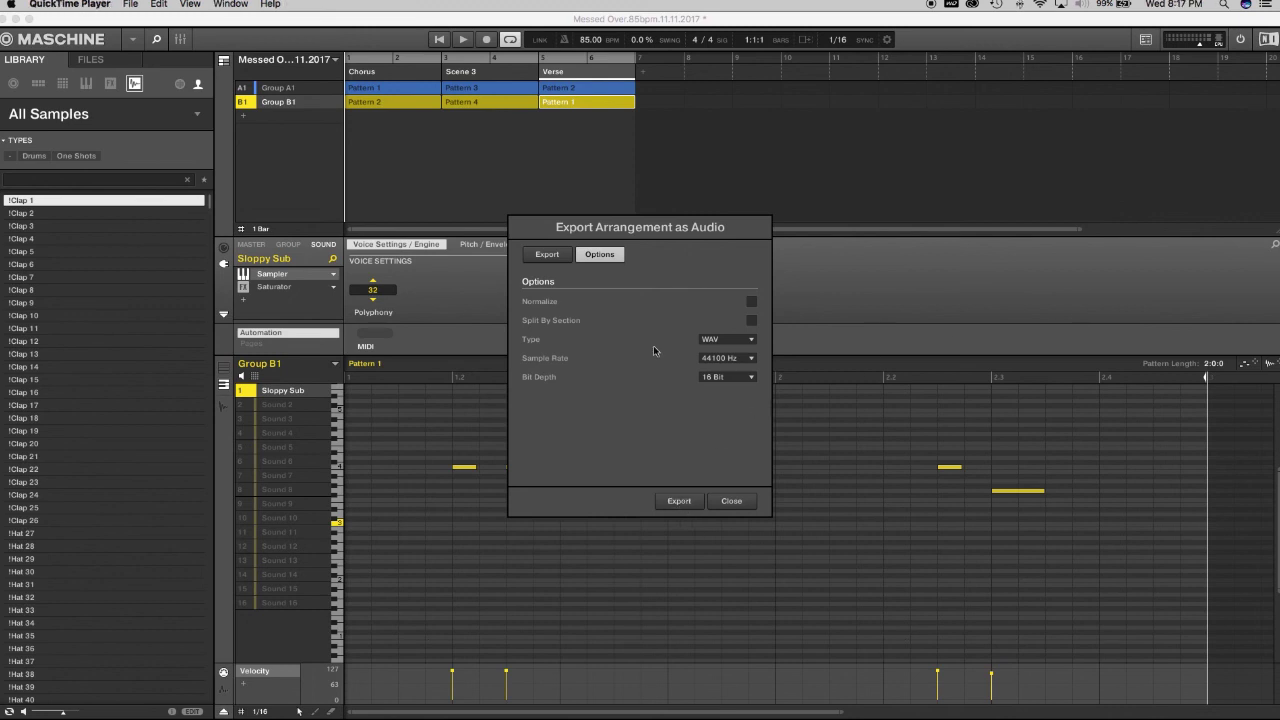
Export the arrangement's Master Output to the Desktop folder as Messed Over.85bpm.11.11.2017 and close the export dialog
{"action": "left_click", "coordinate": [561, 259]}
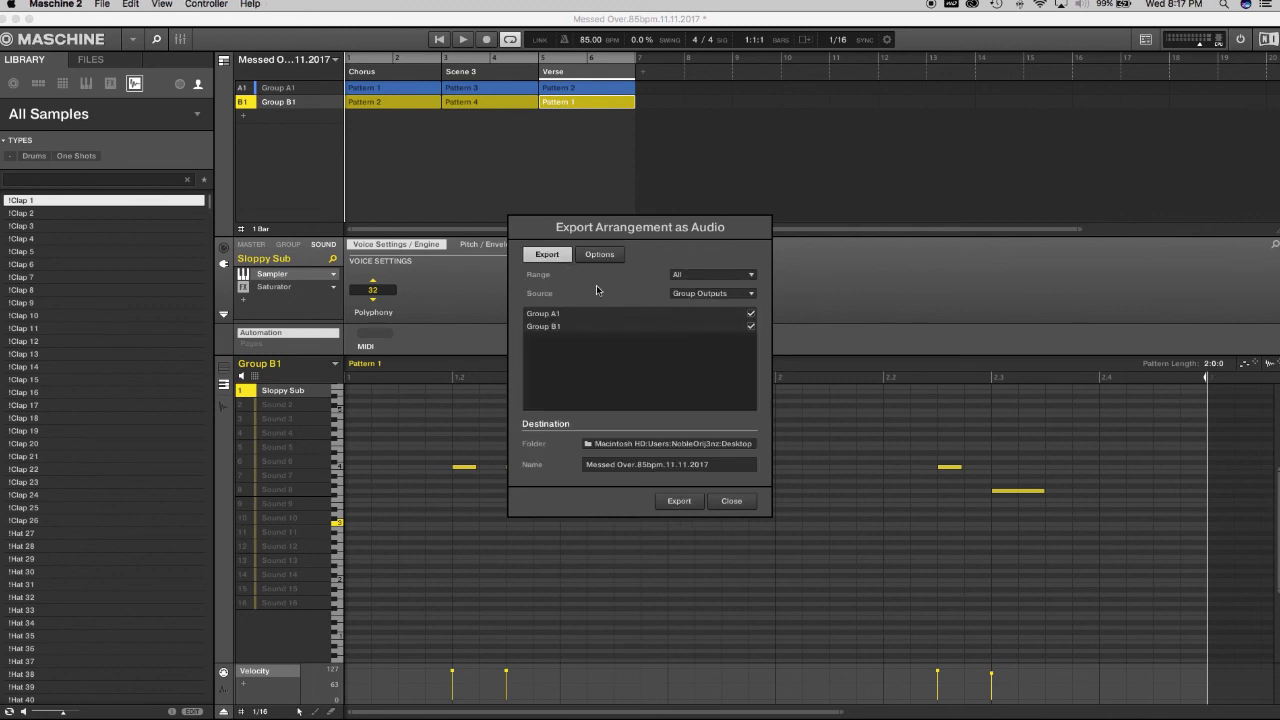
{"action": "left_click", "coordinate": [688, 293]}
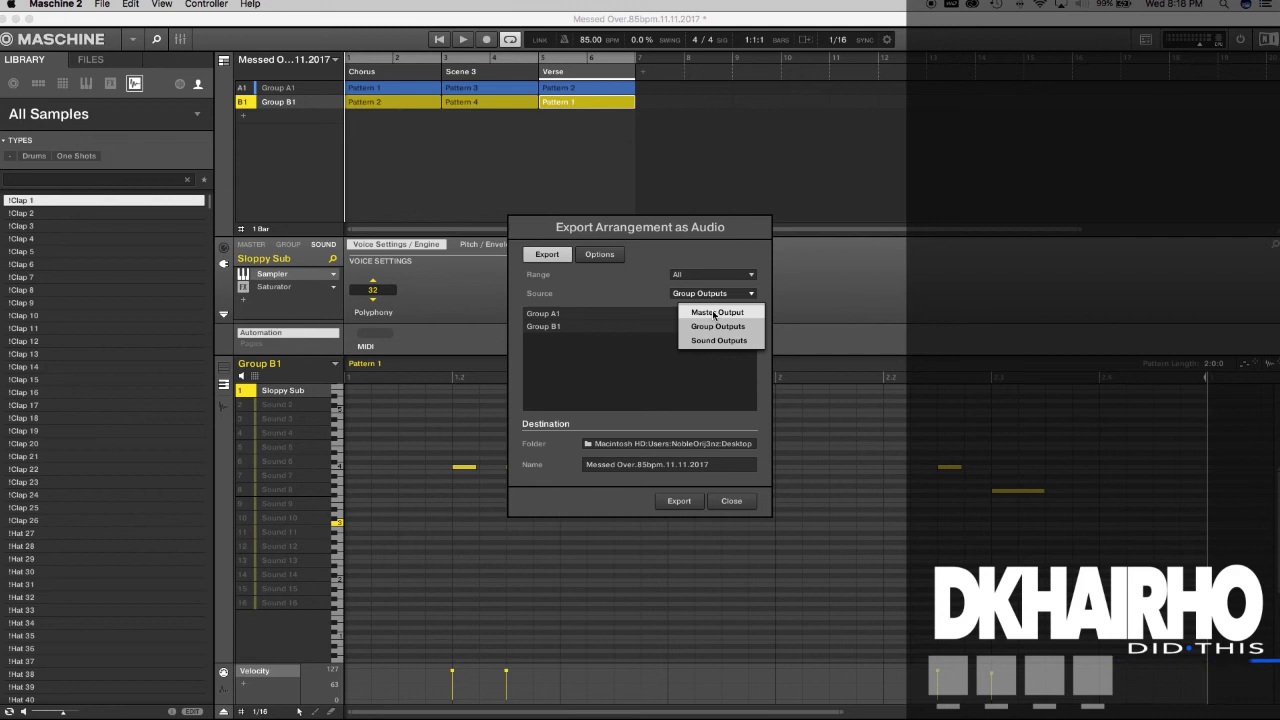
{"action": "left_click", "coordinate": [714, 313]}
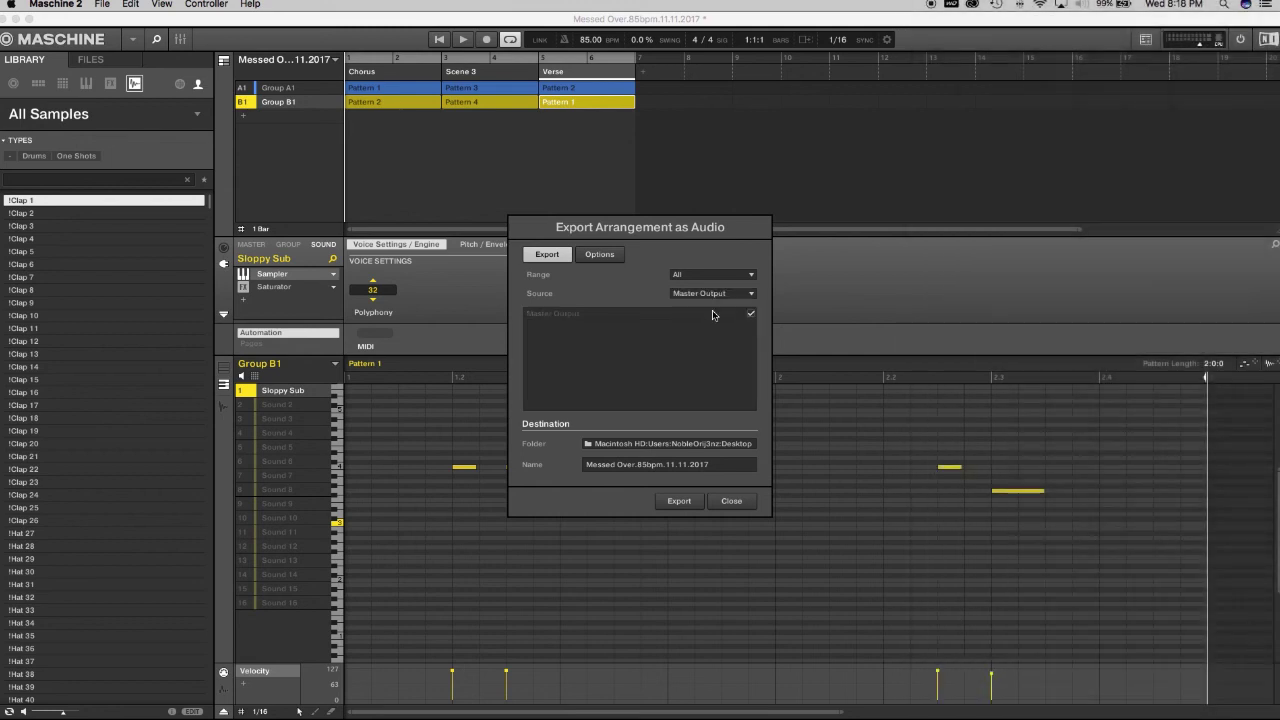
{"action": "left_click", "coordinate": [587, 444]}
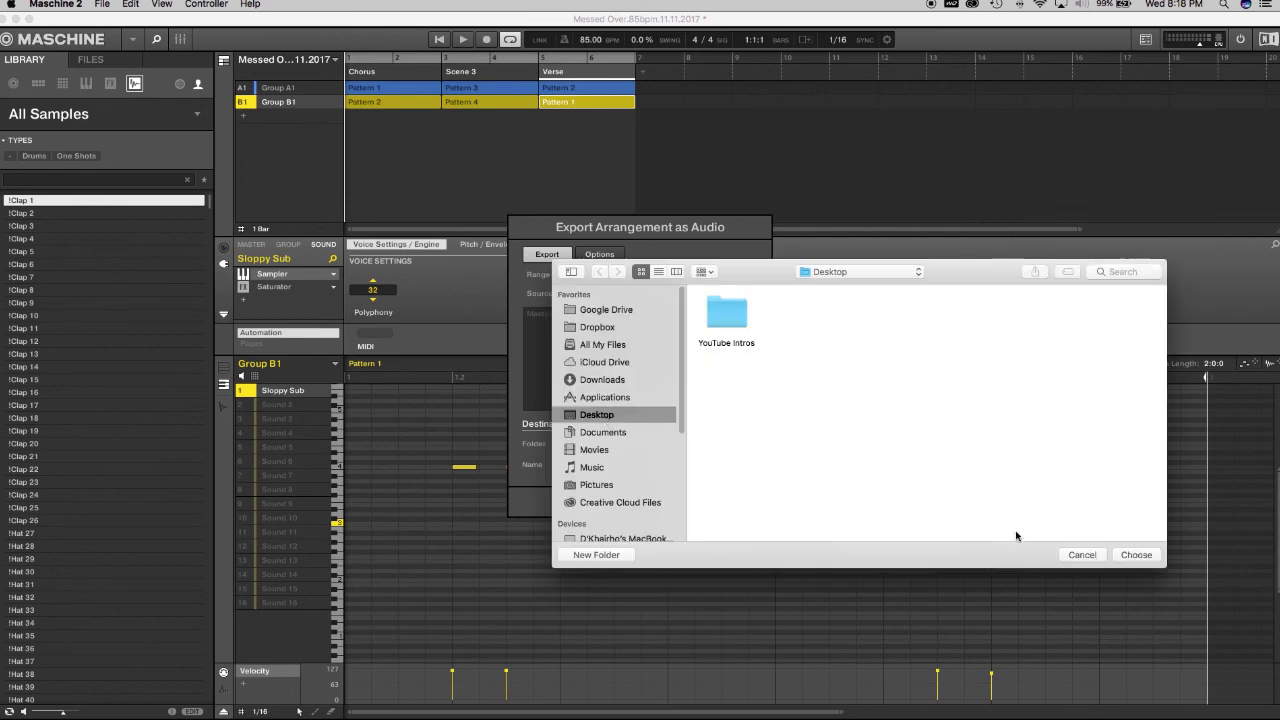
{"action": "left_click", "coordinate": [1134, 555]}
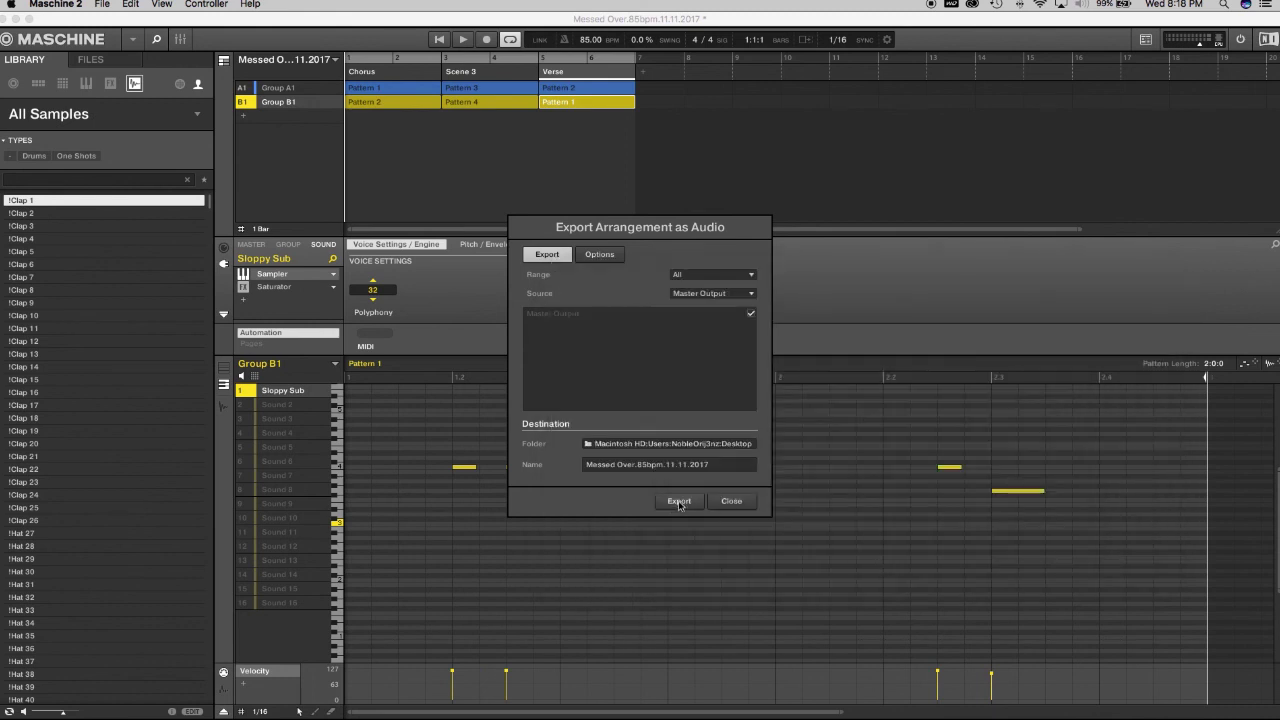
{"action": "left_click", "coordinate": [681, 502]}
{"action": "left_click", "coordinate": [732, 501]}
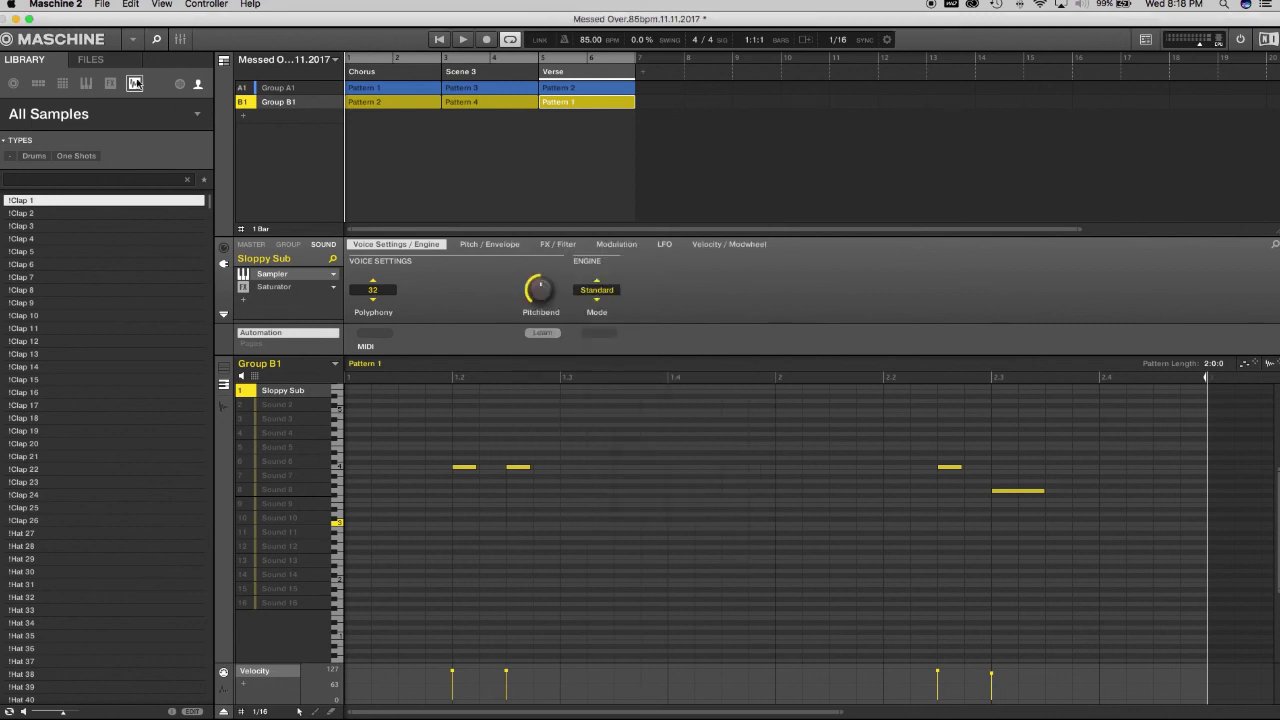
Minimise the Maschine window, move the exported Messed Over WAV file toward the middle of the desktop and preview it
{"action": "left_click", "coordinate": [15, 19]}
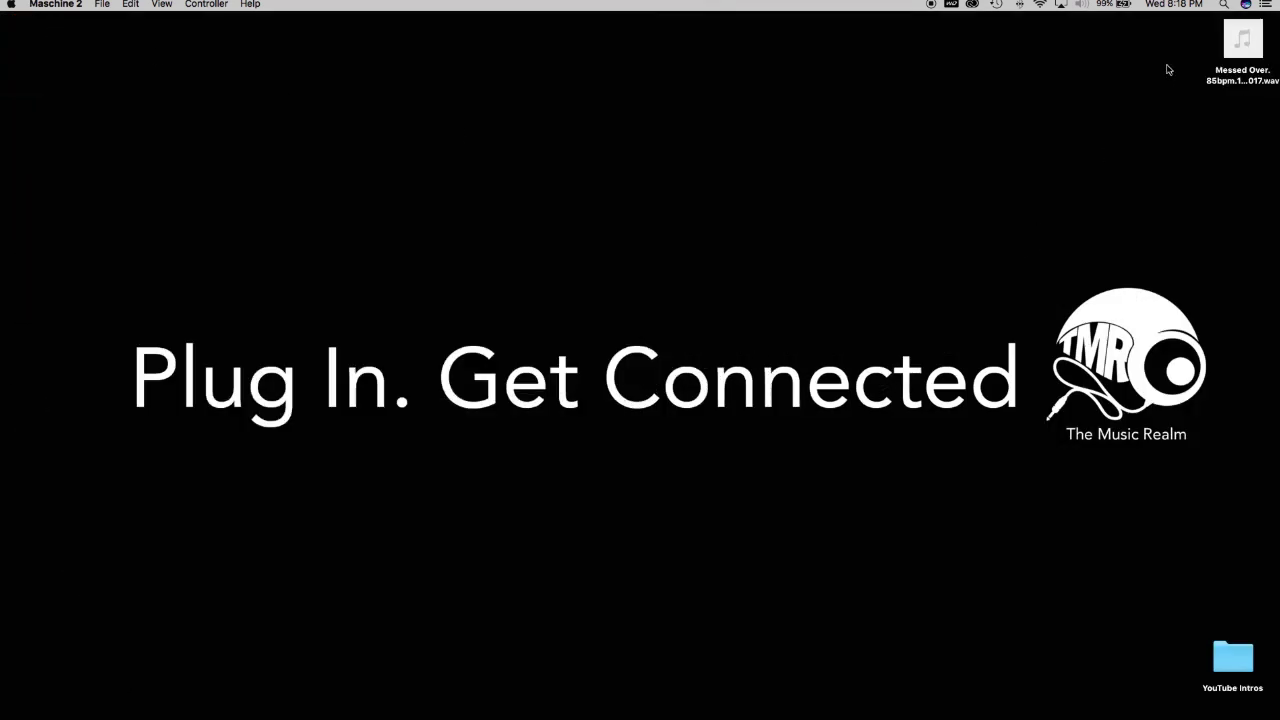
{"action": "left_click", "coordinate": [1230, 52]}
{"action": "left_click_drag", "start_coordinate": [1230, 52], "coordinate": [830, 245]}
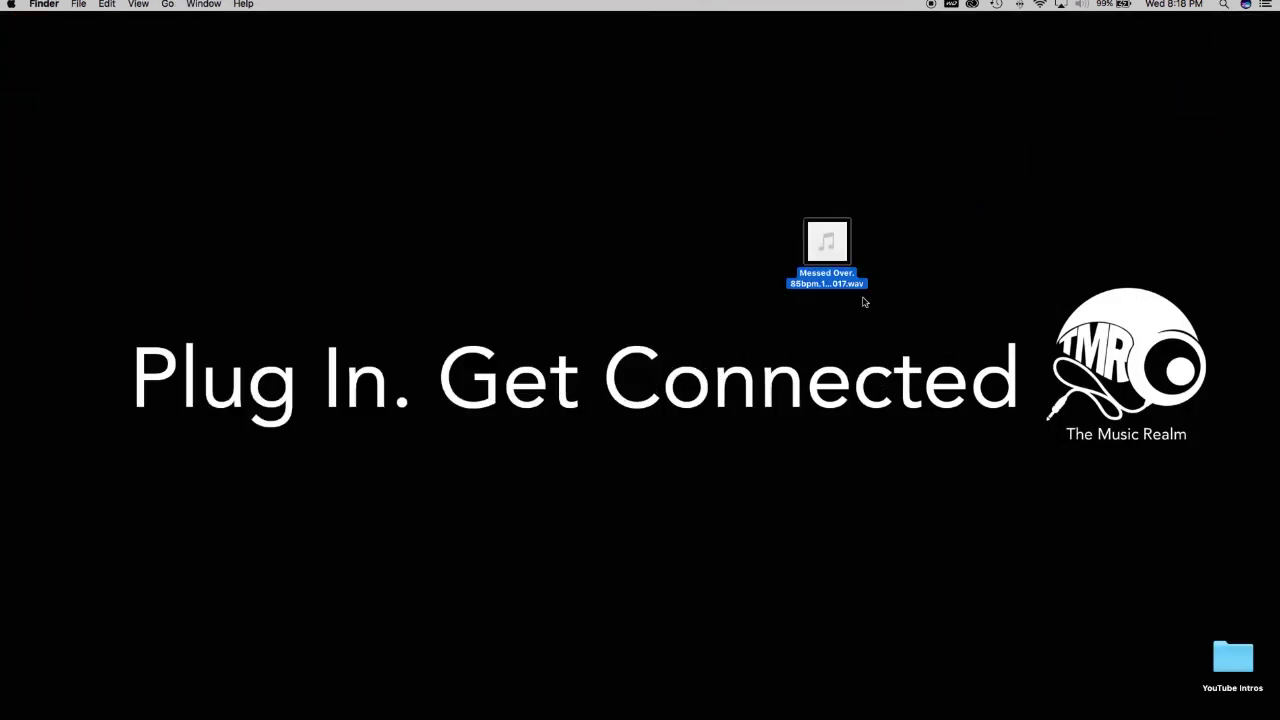
{"action": "left_click", "coordinate": [828, 243]}
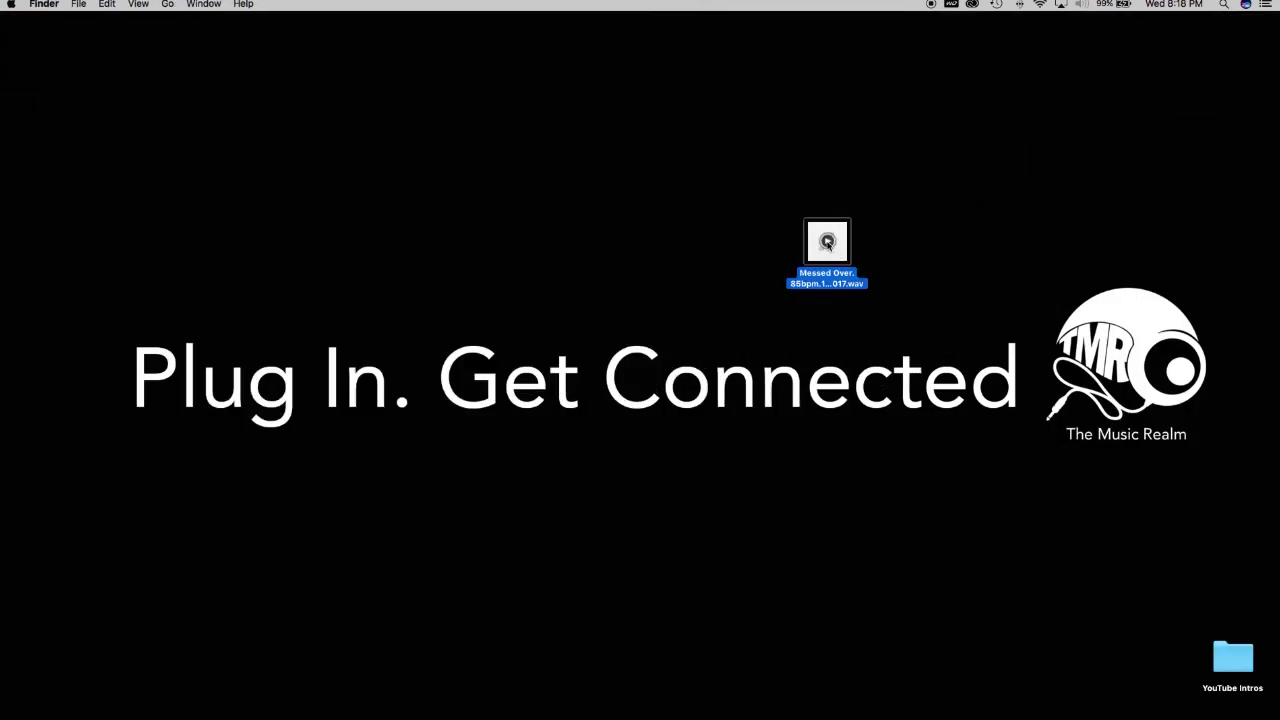